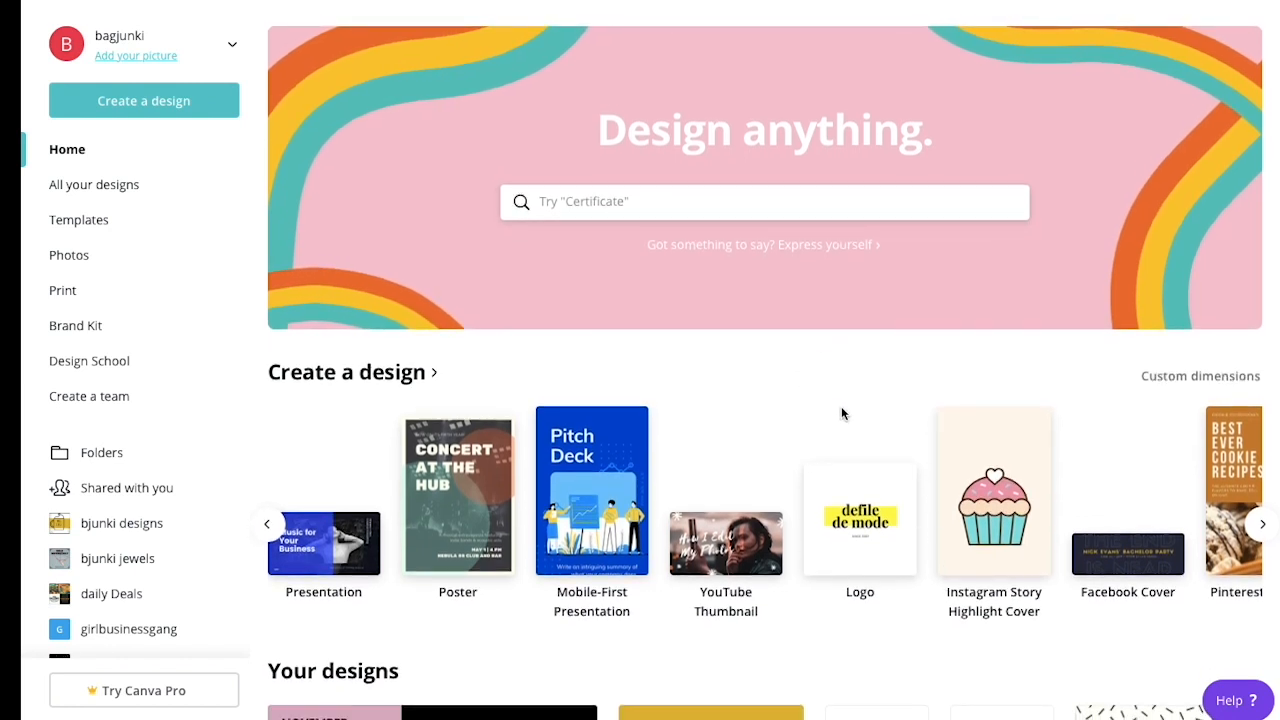
scroll(841, 413, down, 2)
scroll(841, 413, up, 2)
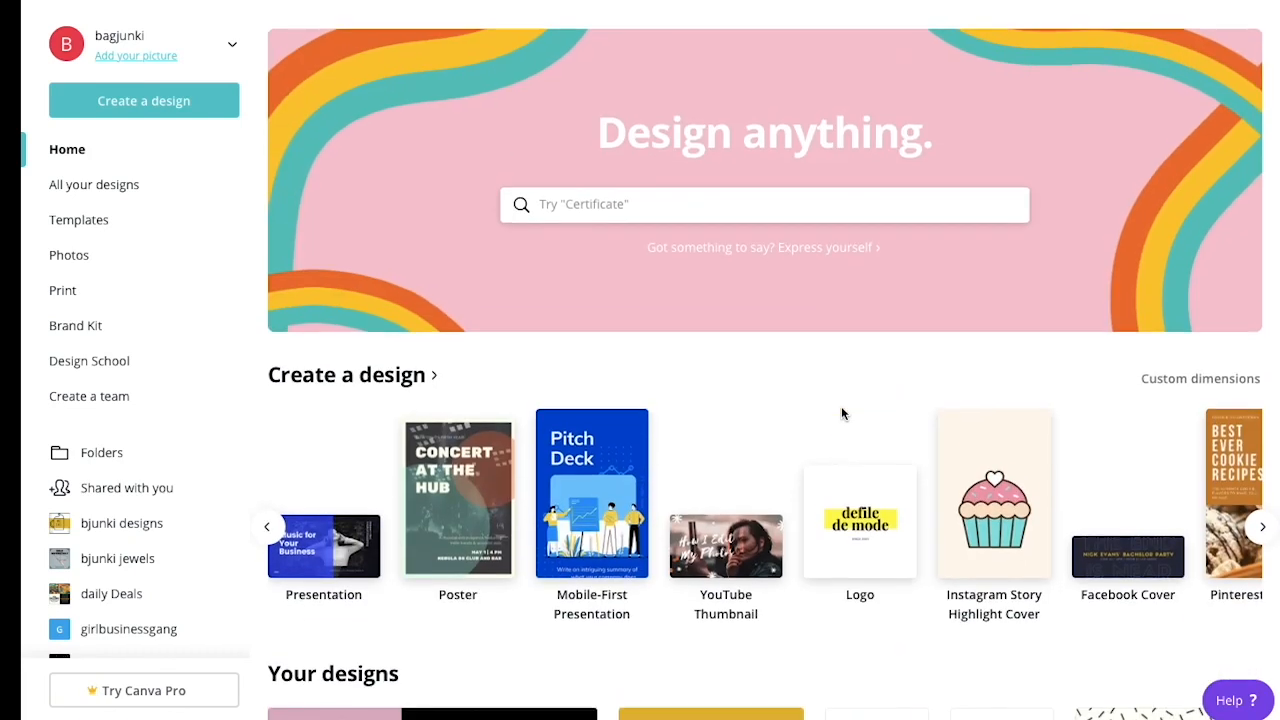
scroll(841, 413, down, 1)
scroll(841, 413, up, 1)
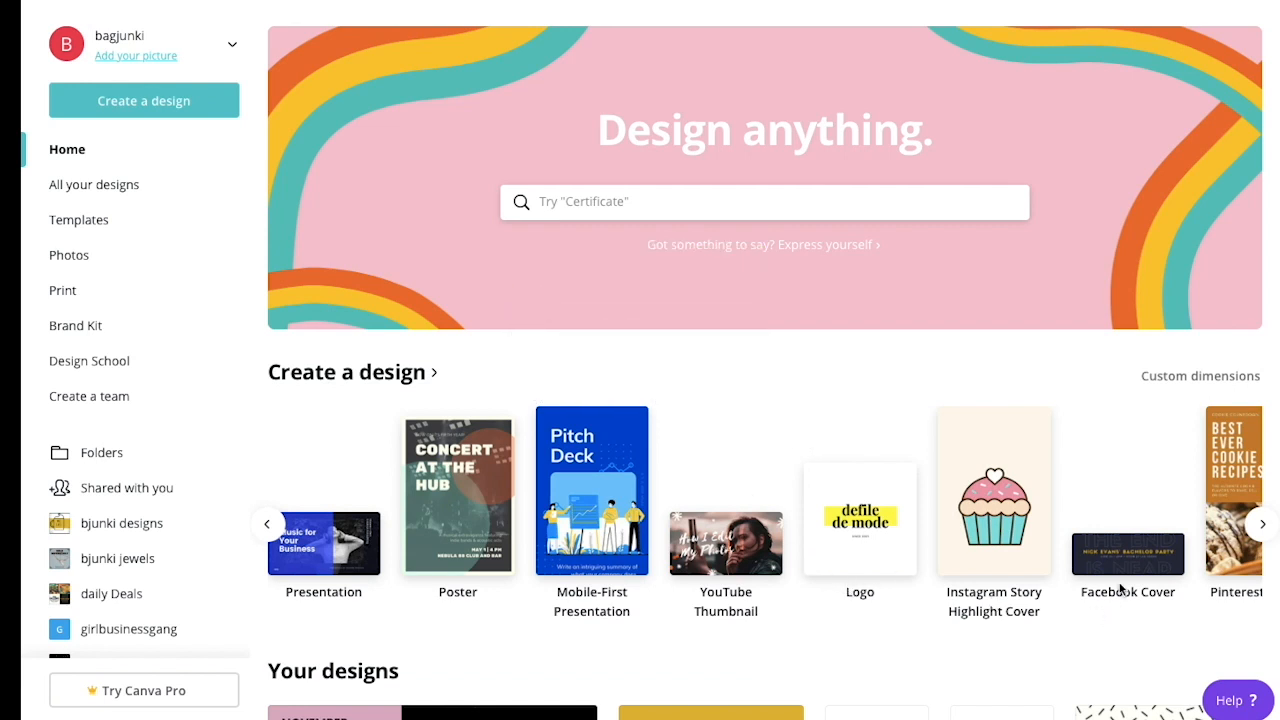
Create a new design of the Instagram Story Highlight Cover type.
scroll(1115, 590, right, 3)
scroll(1115, 575, right, 10)
scroll(1115, 571, right, 15)
scroll(1116, 576, right, 15)
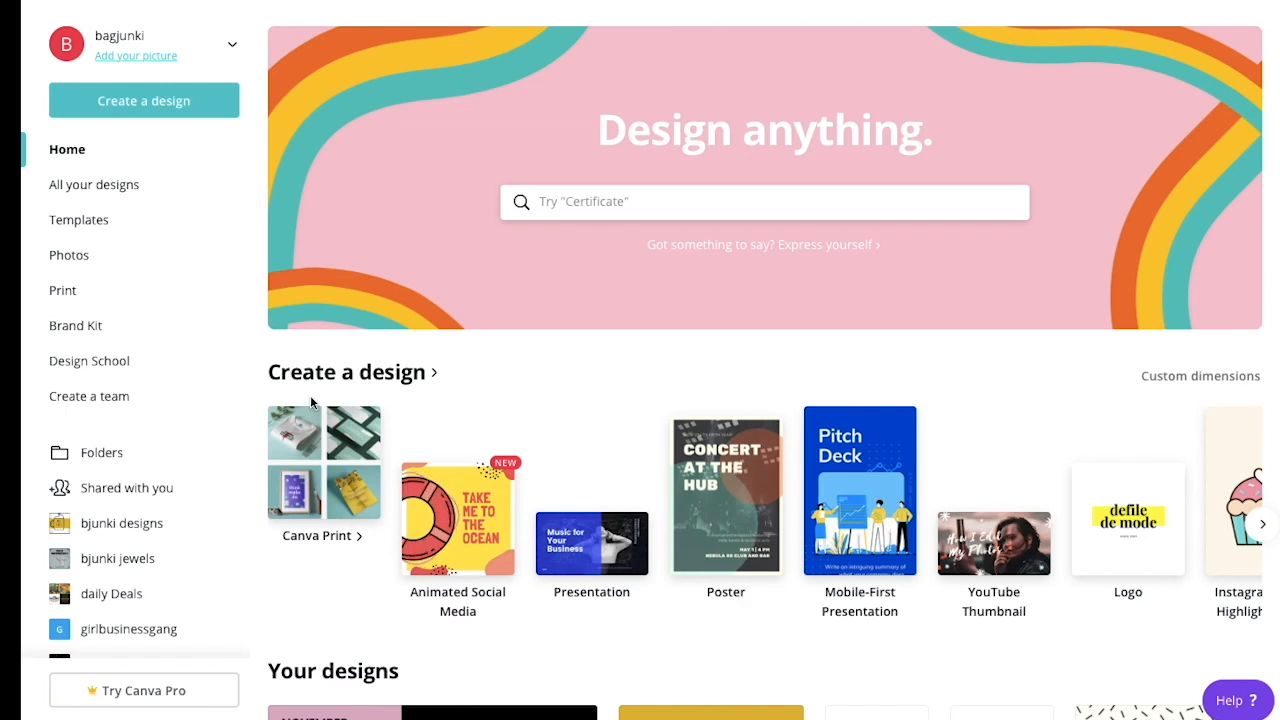
scroll(718, 588, right, 10)
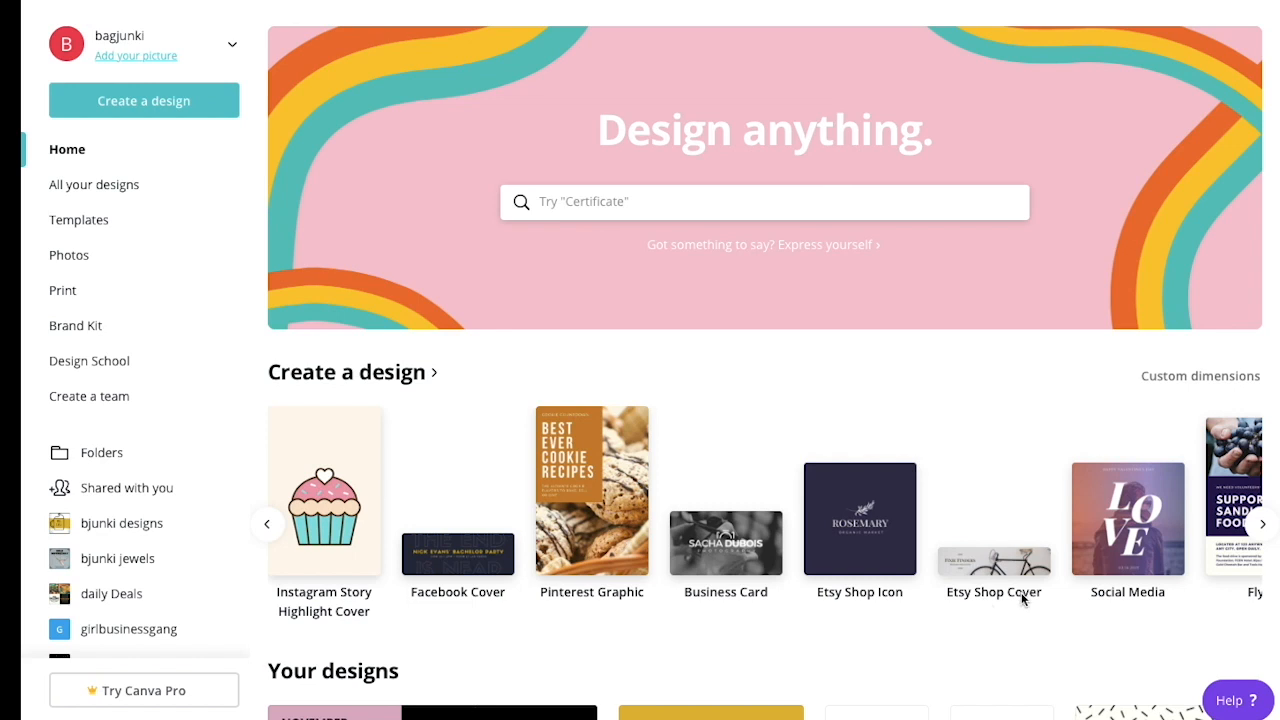
scroll(1091, 623, right, 3)
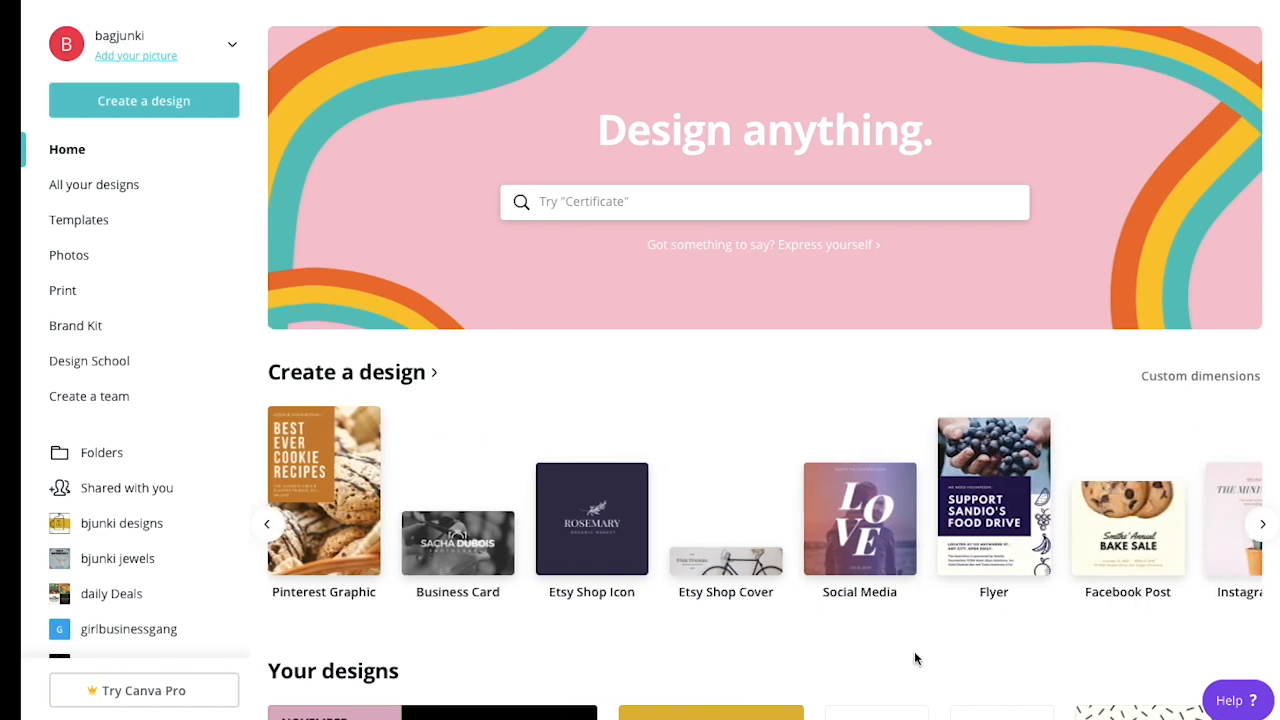
scroll(869, 597, right, 3)
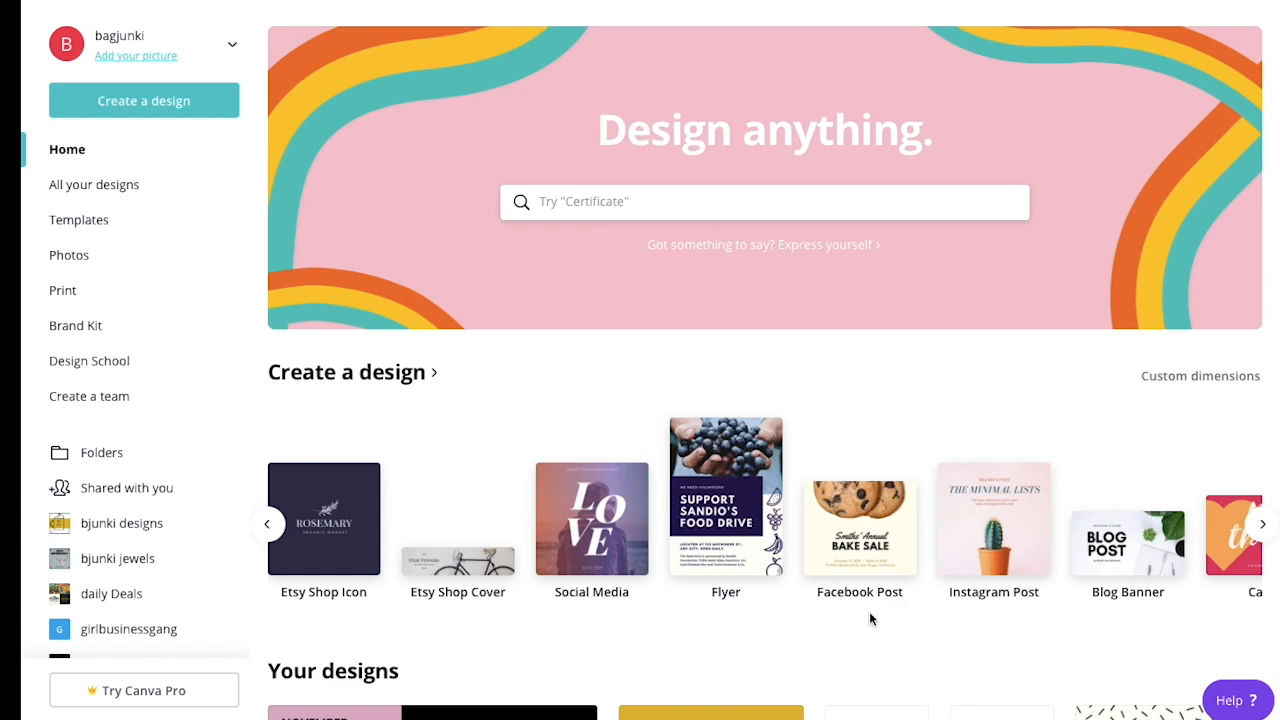
scroll(653, 543, left, 10)
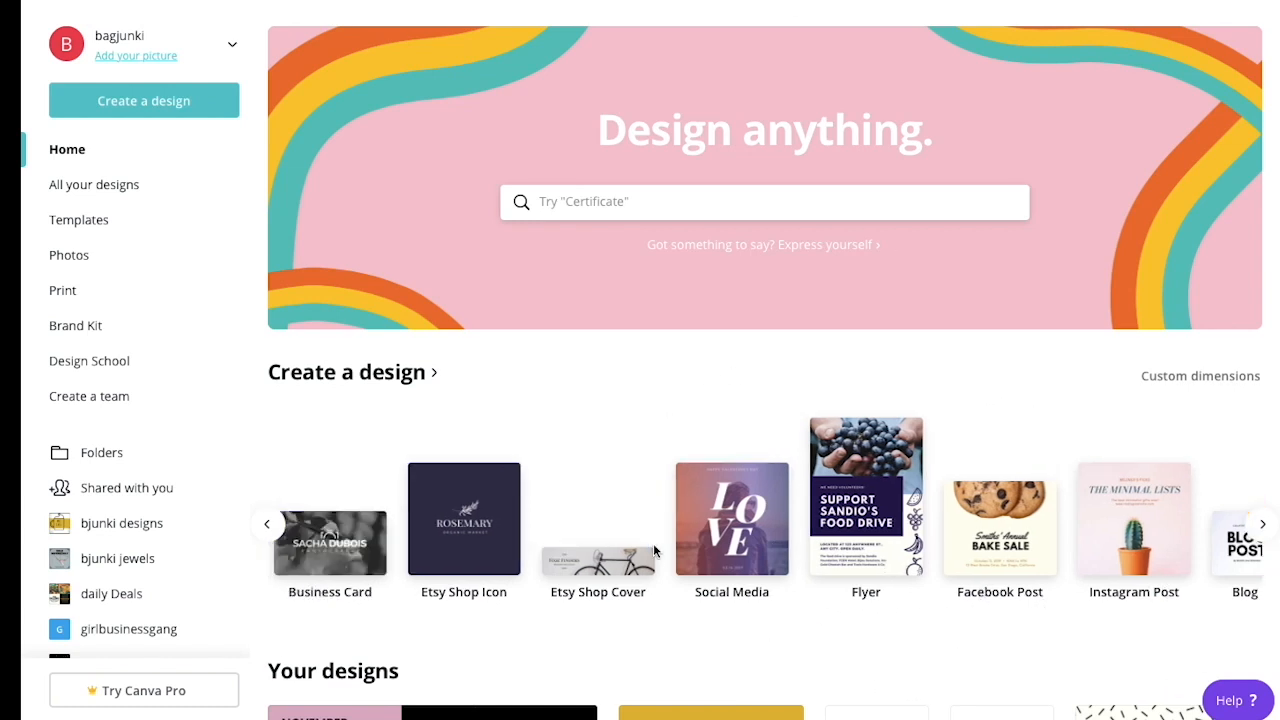
scroll(653, 543, right, 3)
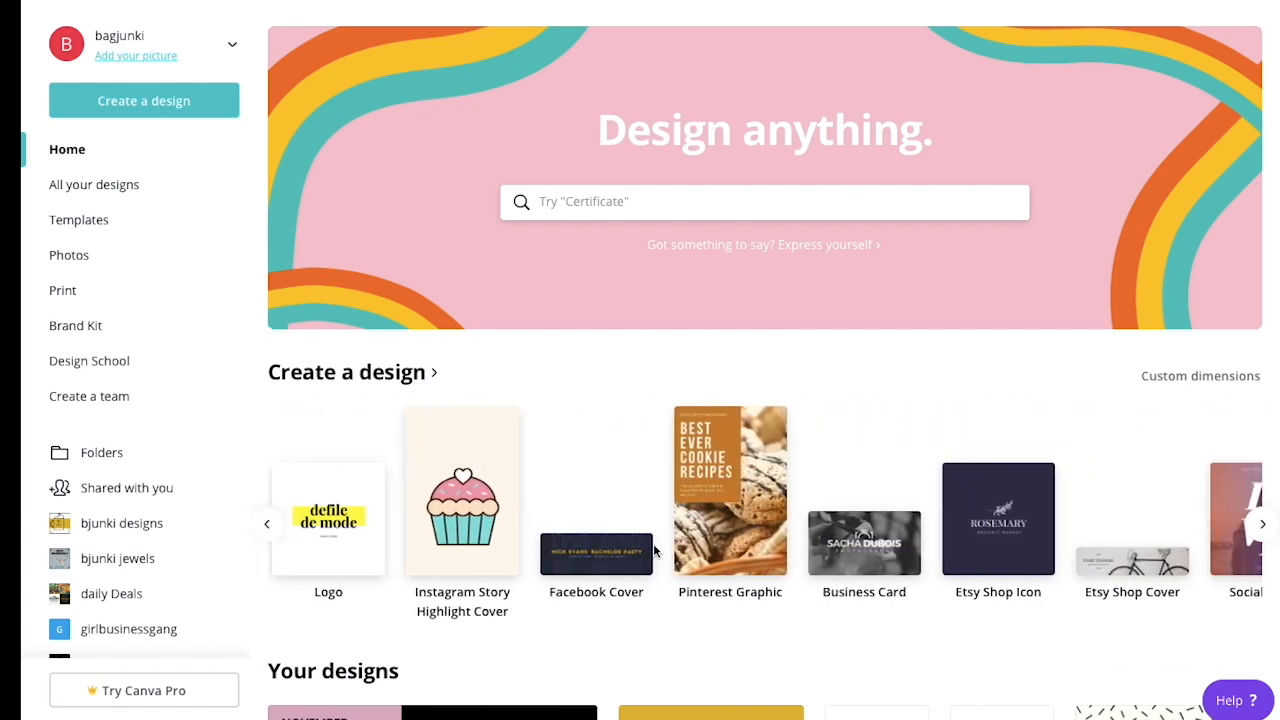
click(468, 506)
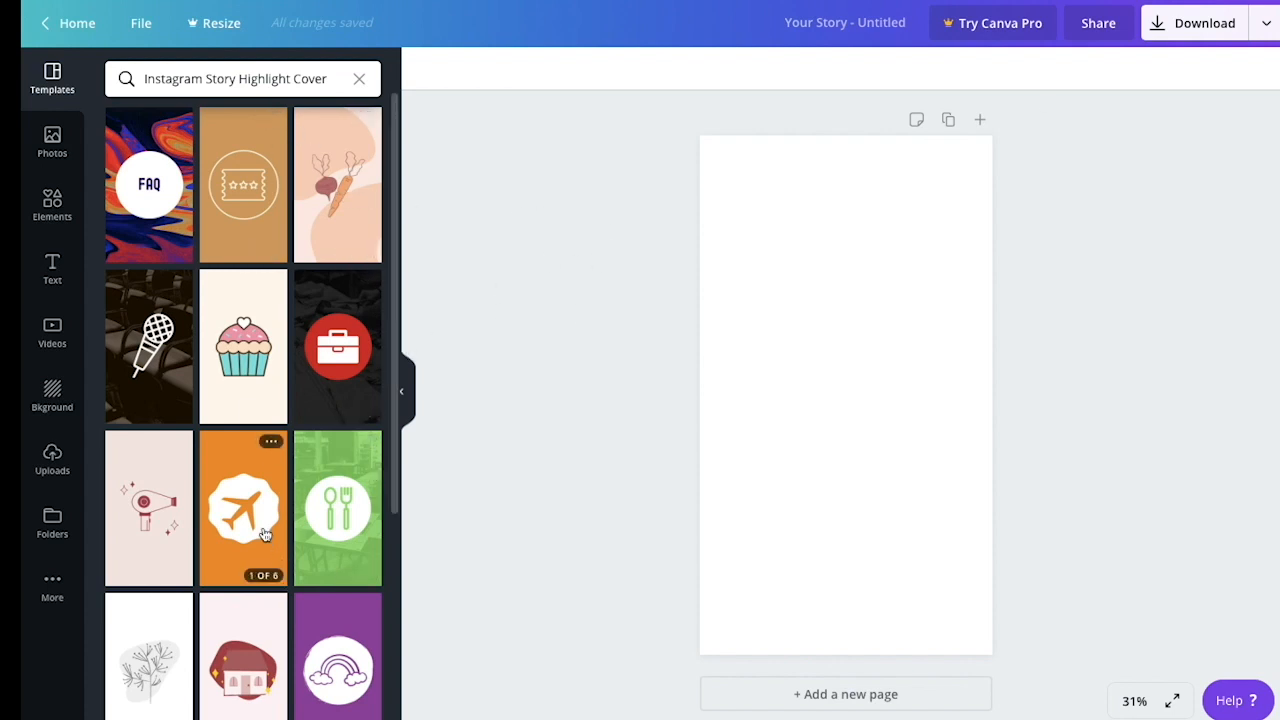
Examine the highlight cover templates, including the Brown Simple Restaurant and Modern Dynamic sets.
scroll(265, 535, down, 3)
scroll(265, 535, down, 2)
scroll(265, 535, up, 5)
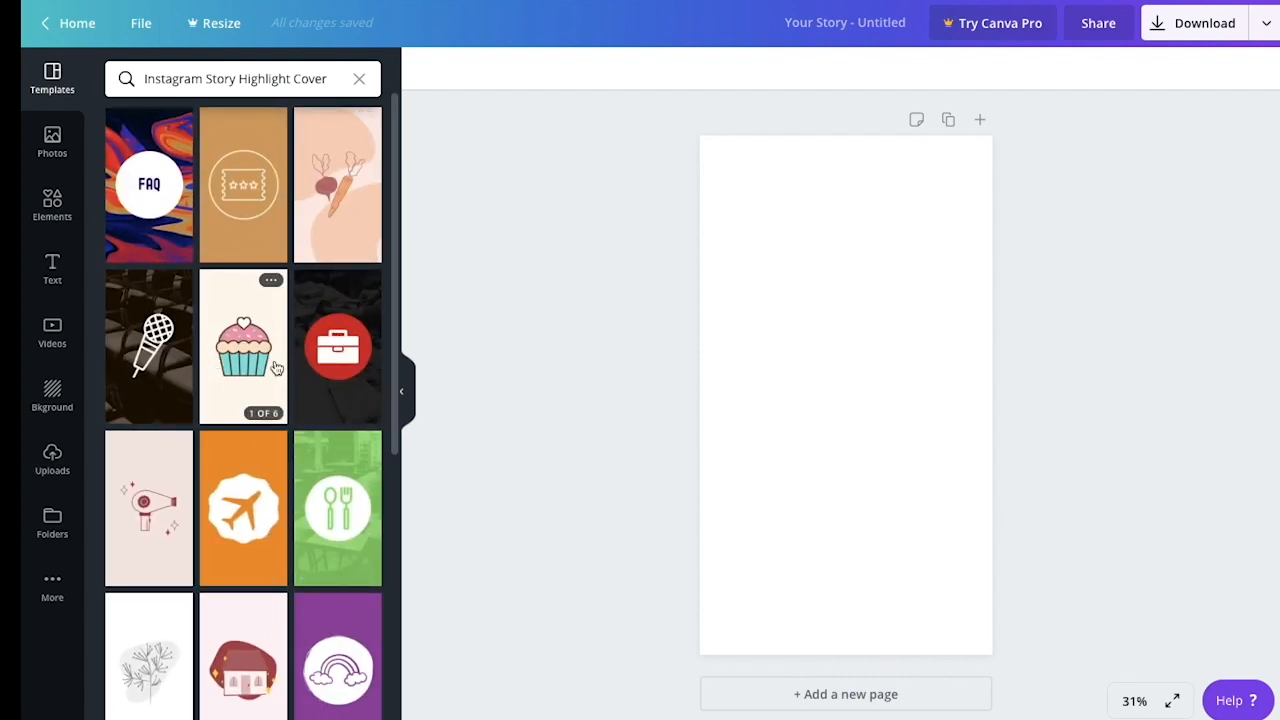
click(250, 222)
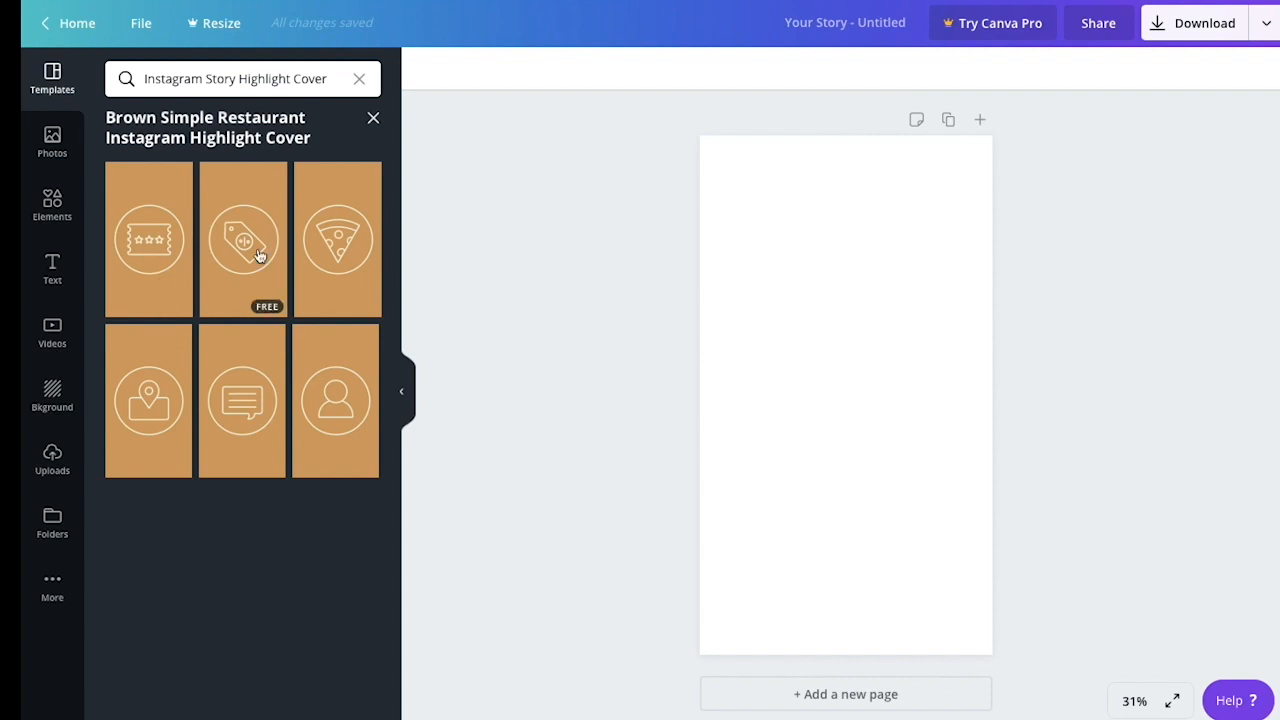
click(378, 120)
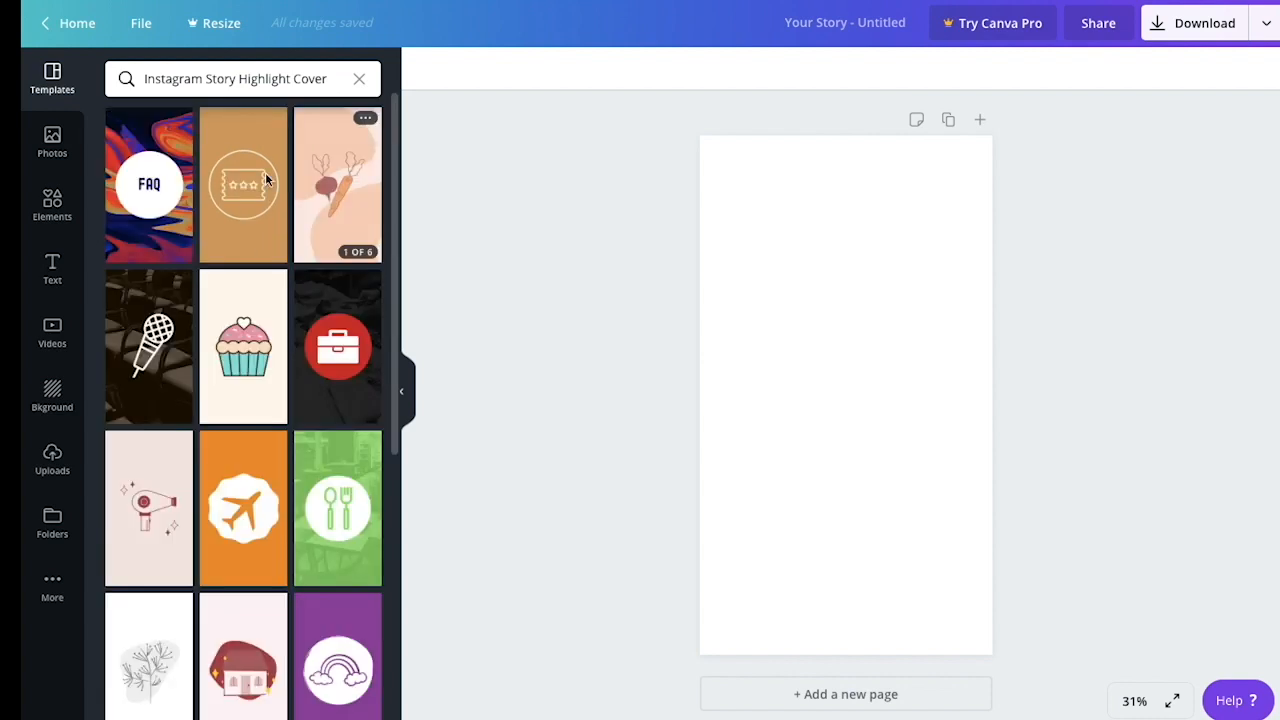
click(322, 387)
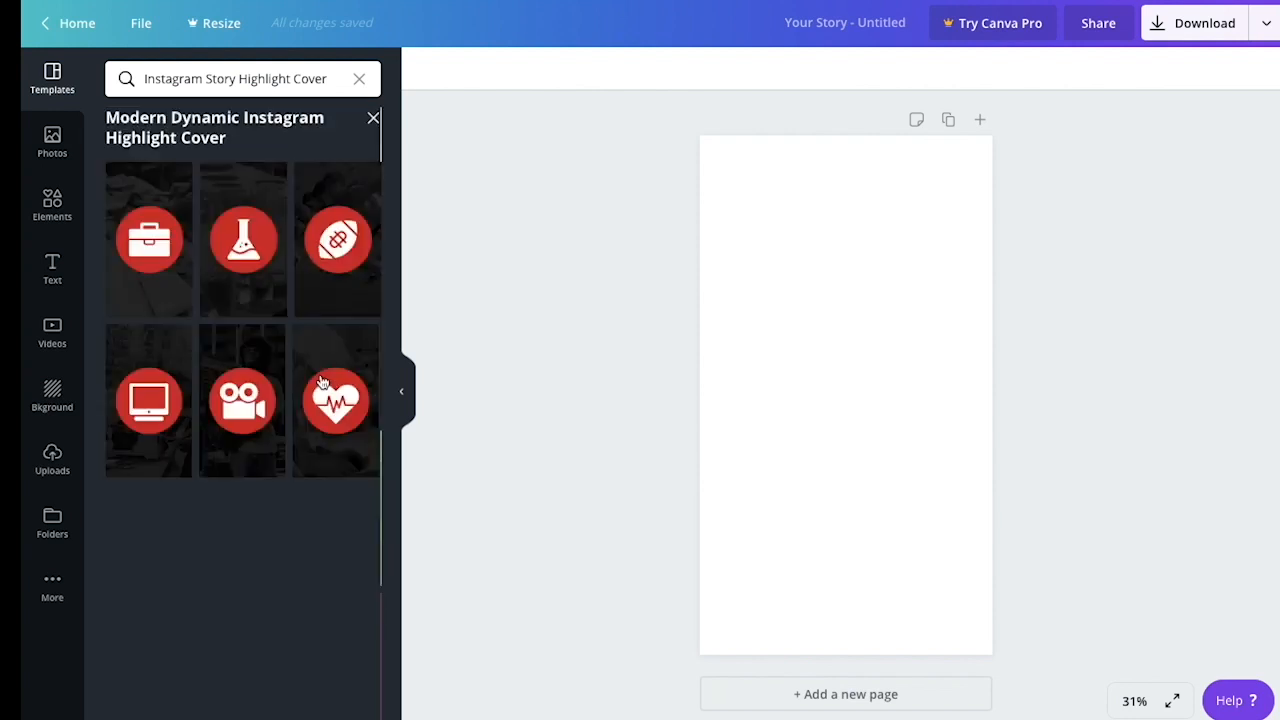
click(375, 117)
scroll(311, 386, down, 5)
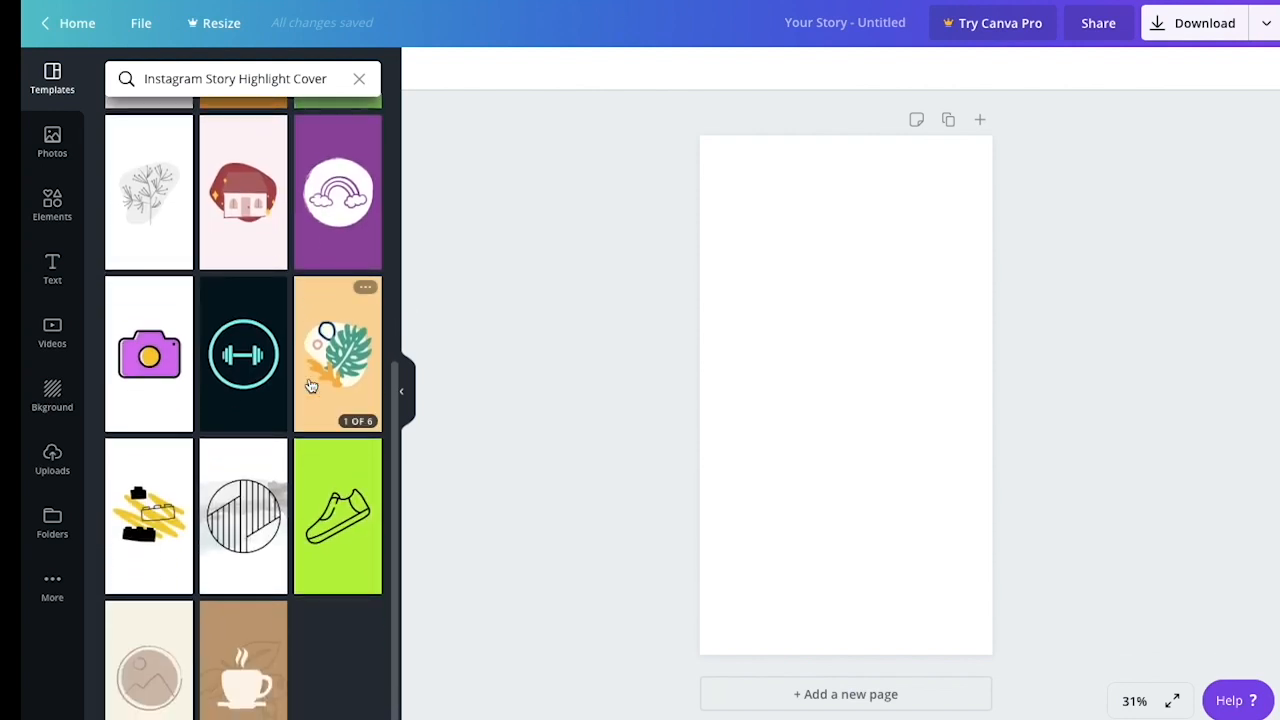
Apply the cupcake cover from the Pink Playful Bake Shop template set and select its cupcake graphic.
scroll(311, 386, up, 3)
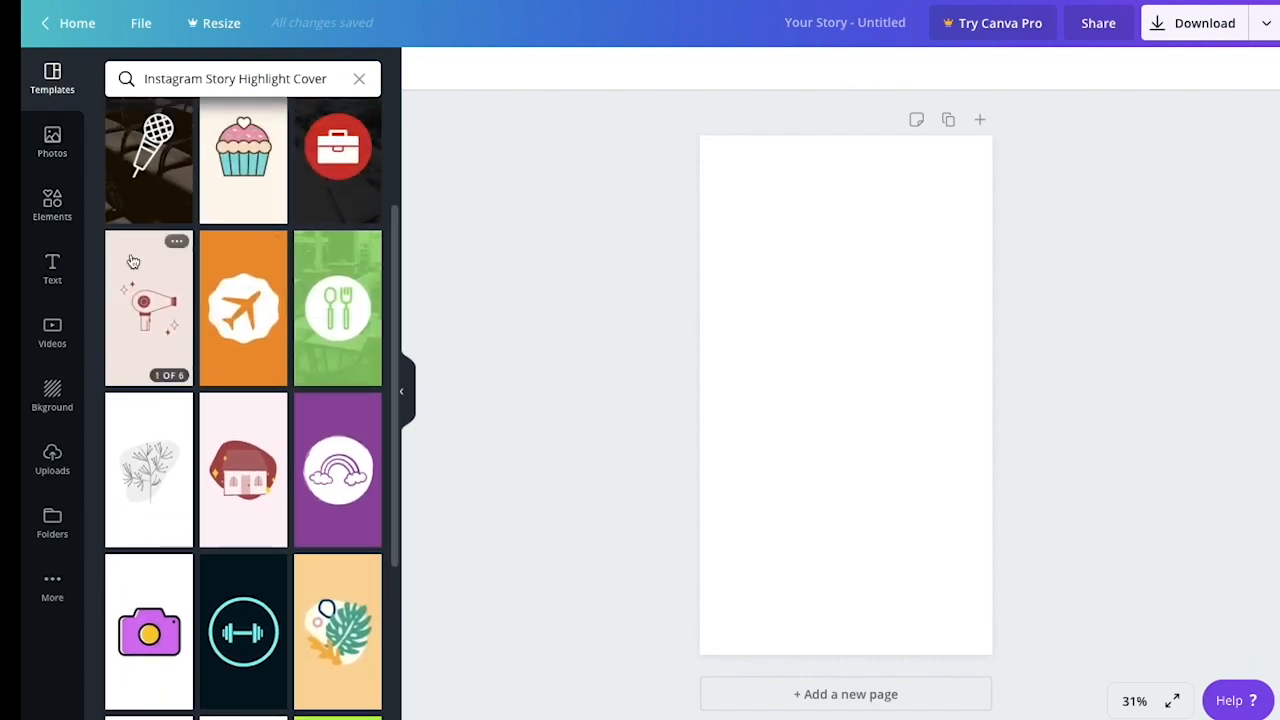
scroll(210, 327, up, 1)
click(246, 294)
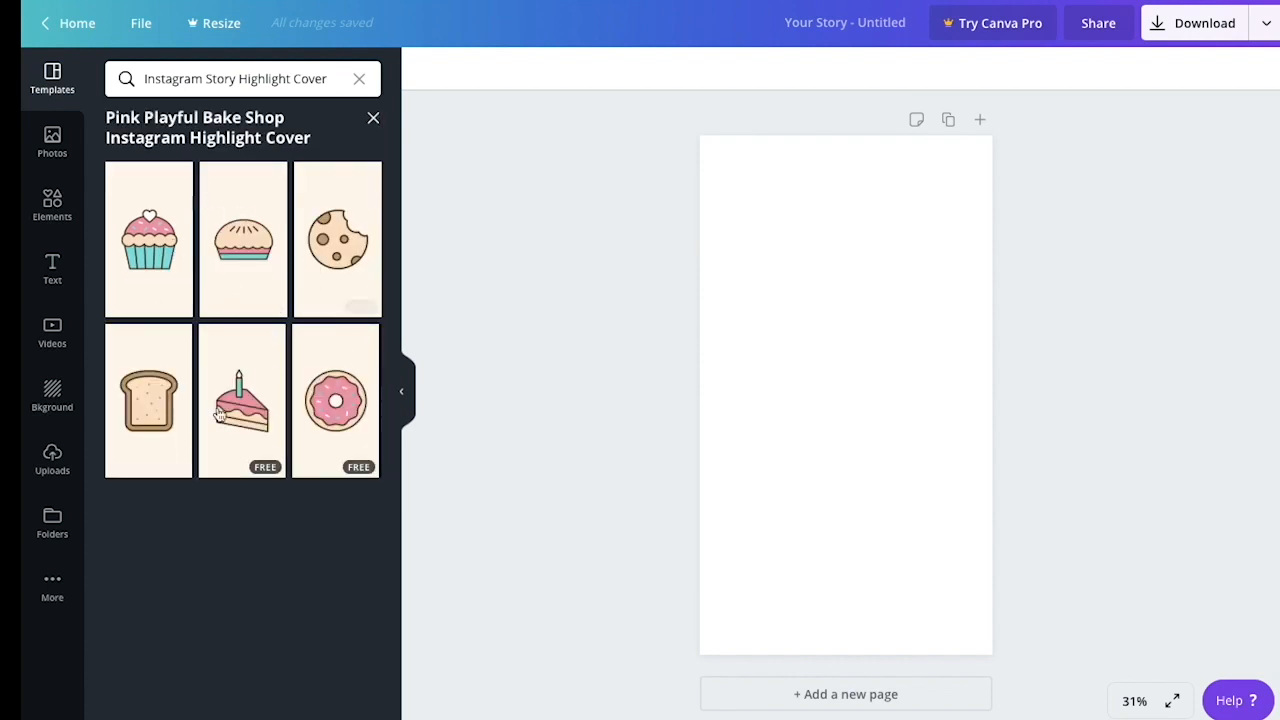
click(150, 255)
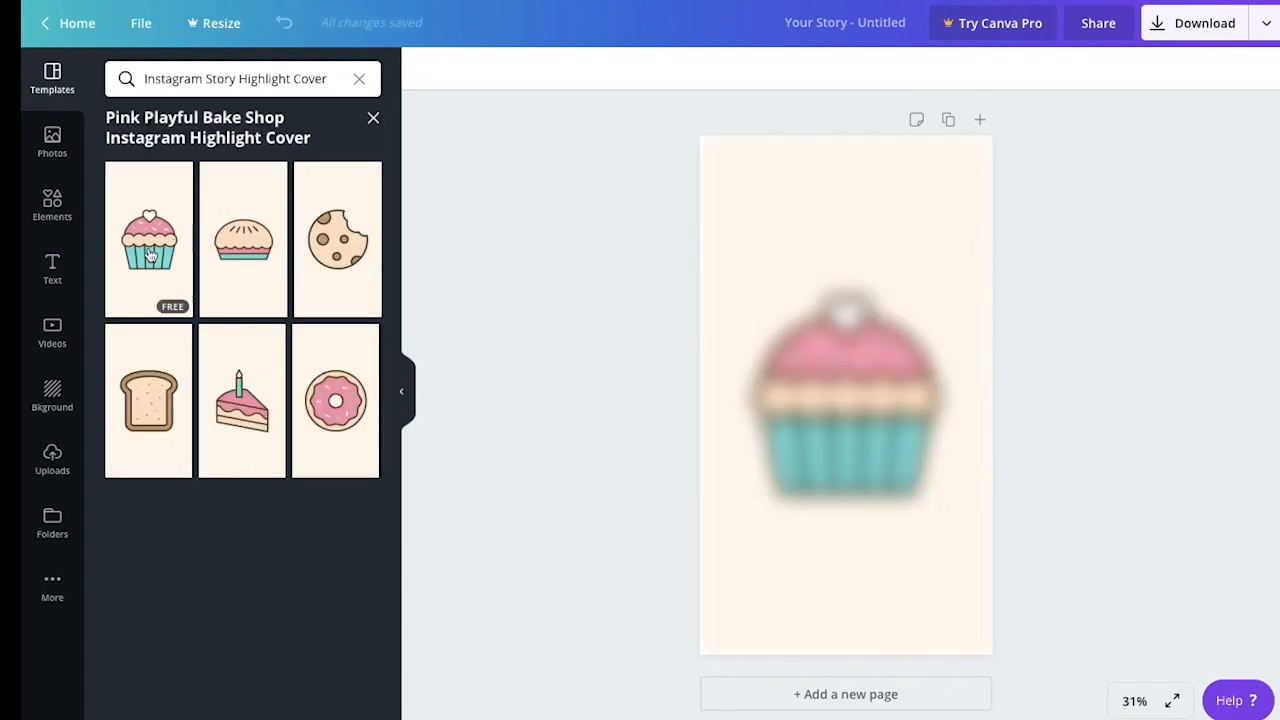
click(866, 366)
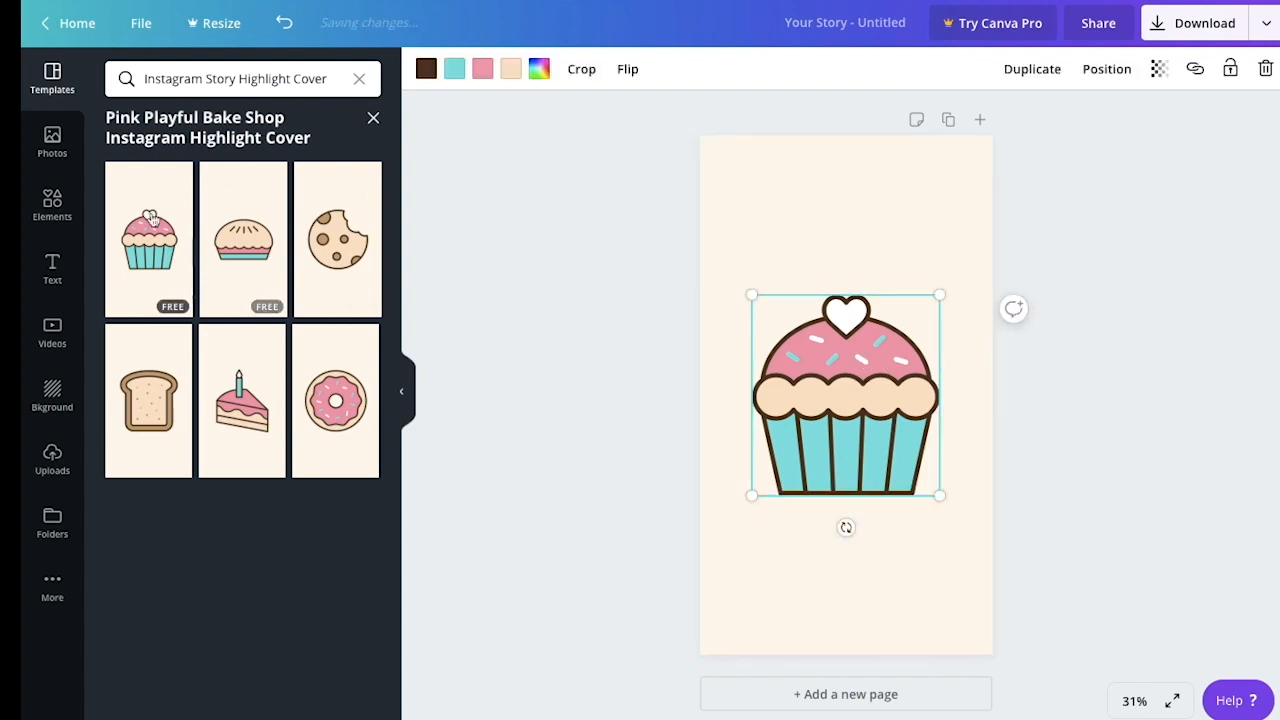
Show all stickers in the elements library and add the red comic-style YEAH sticker to the page.
click(51, 212)
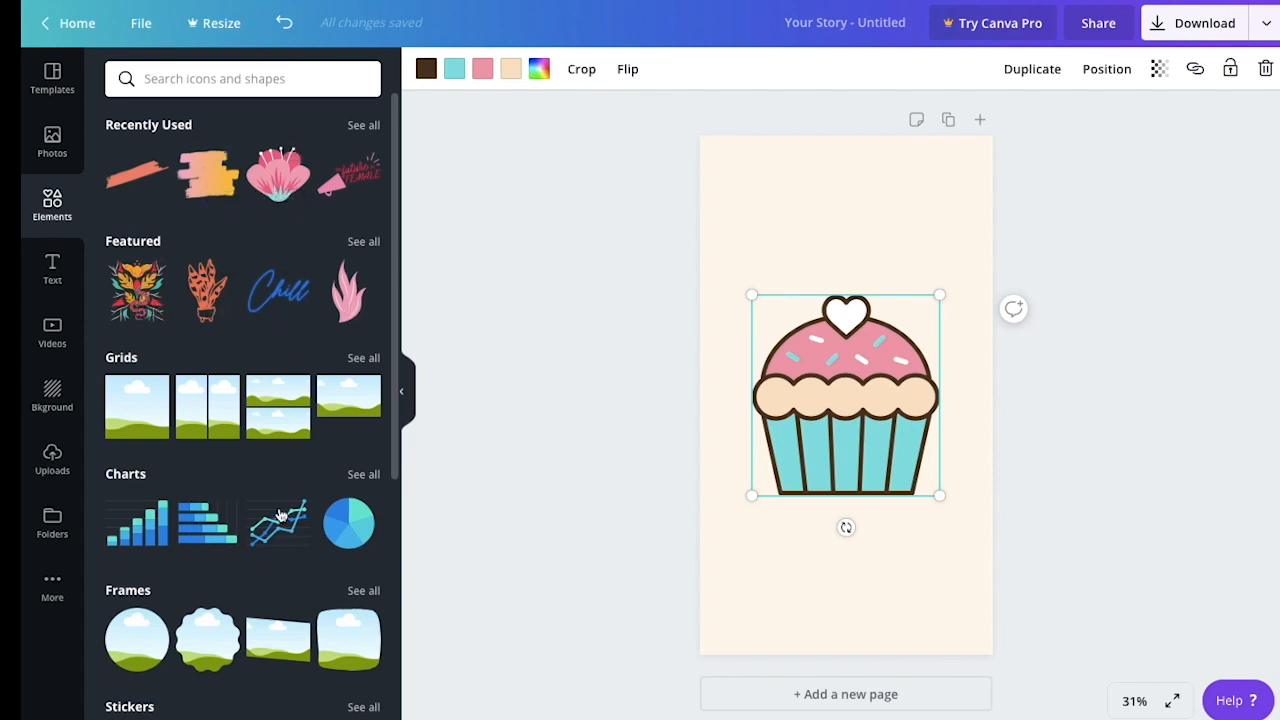
scroll(292, 620, down, 3)
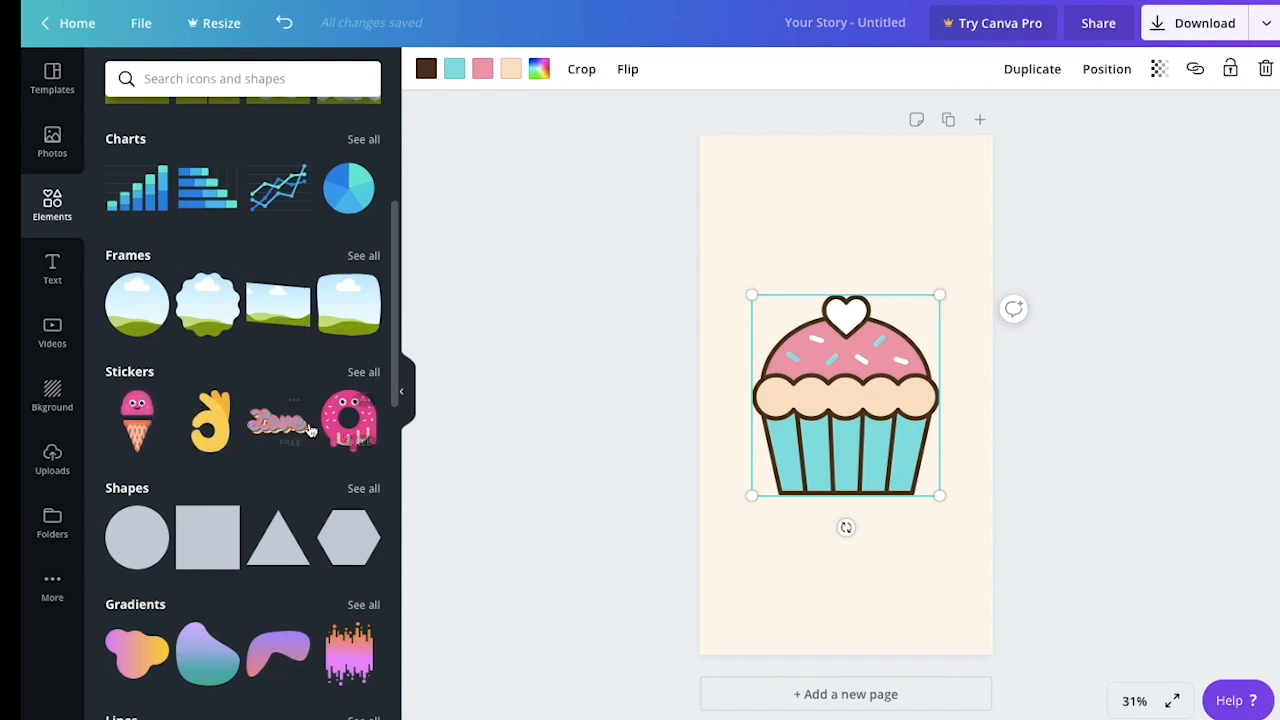
click(362, 372)
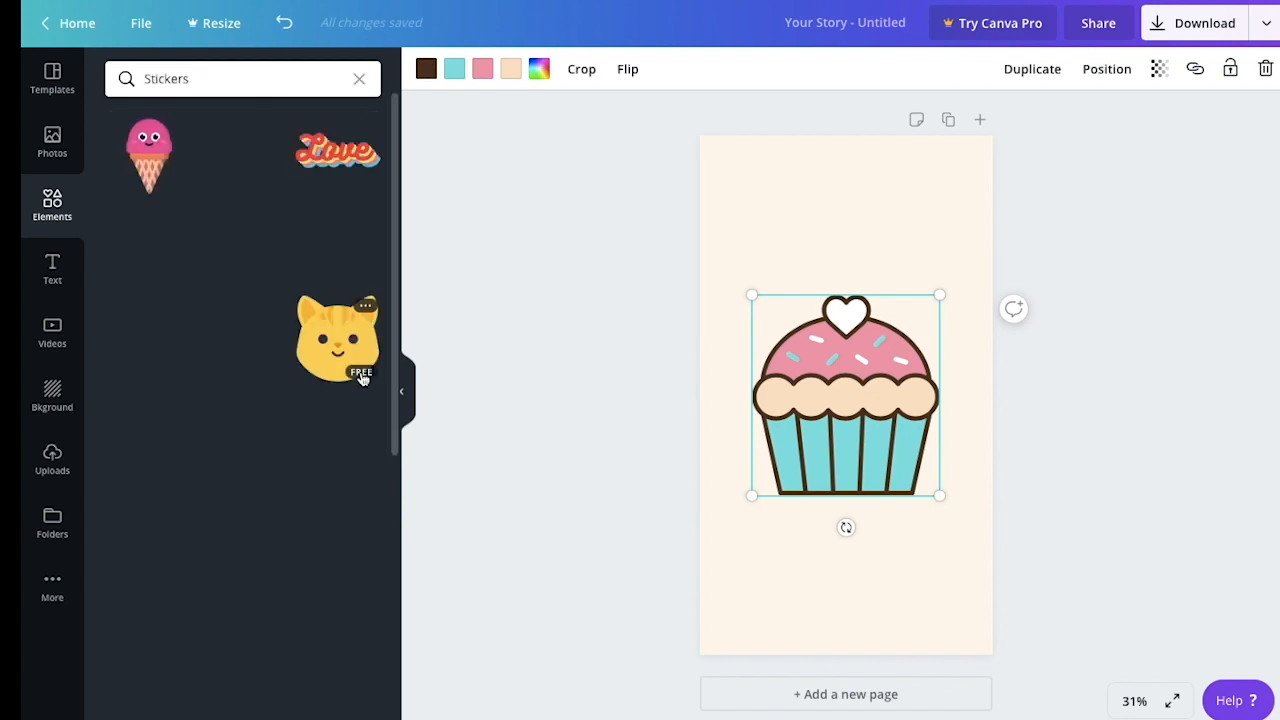
scroll(283, 496, down, 1)
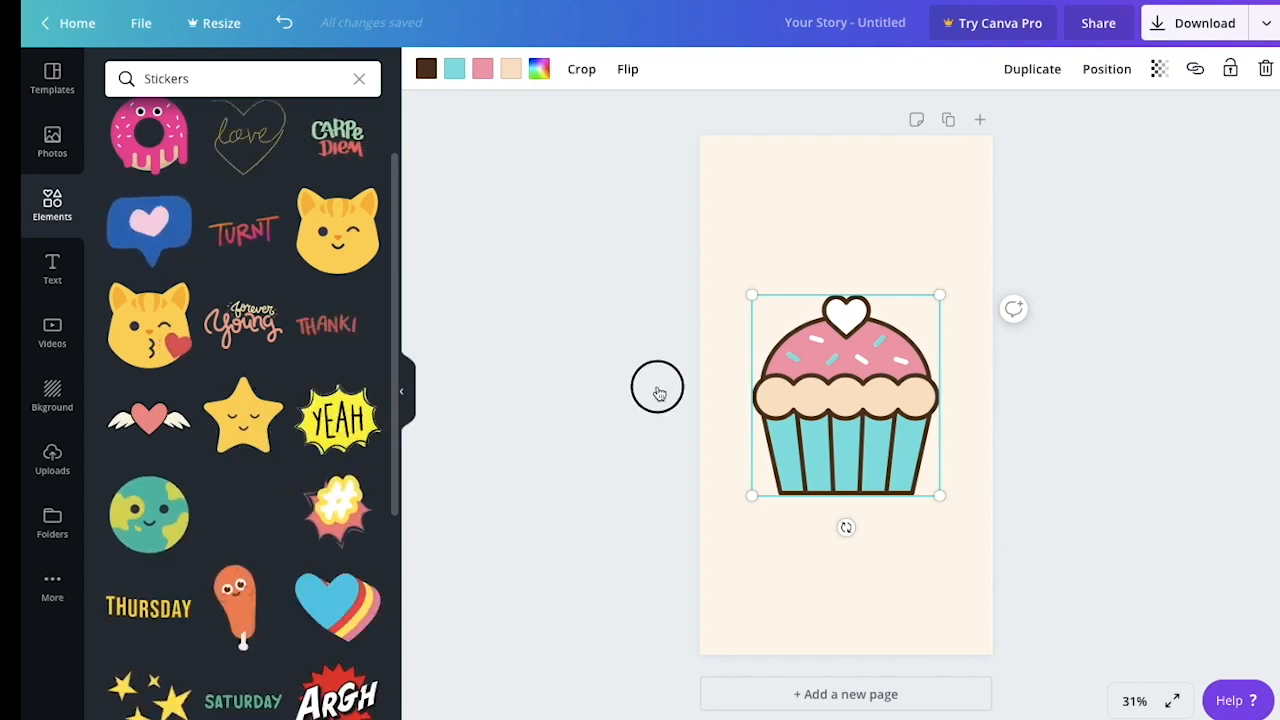
drag(876, 244, 877, 241)
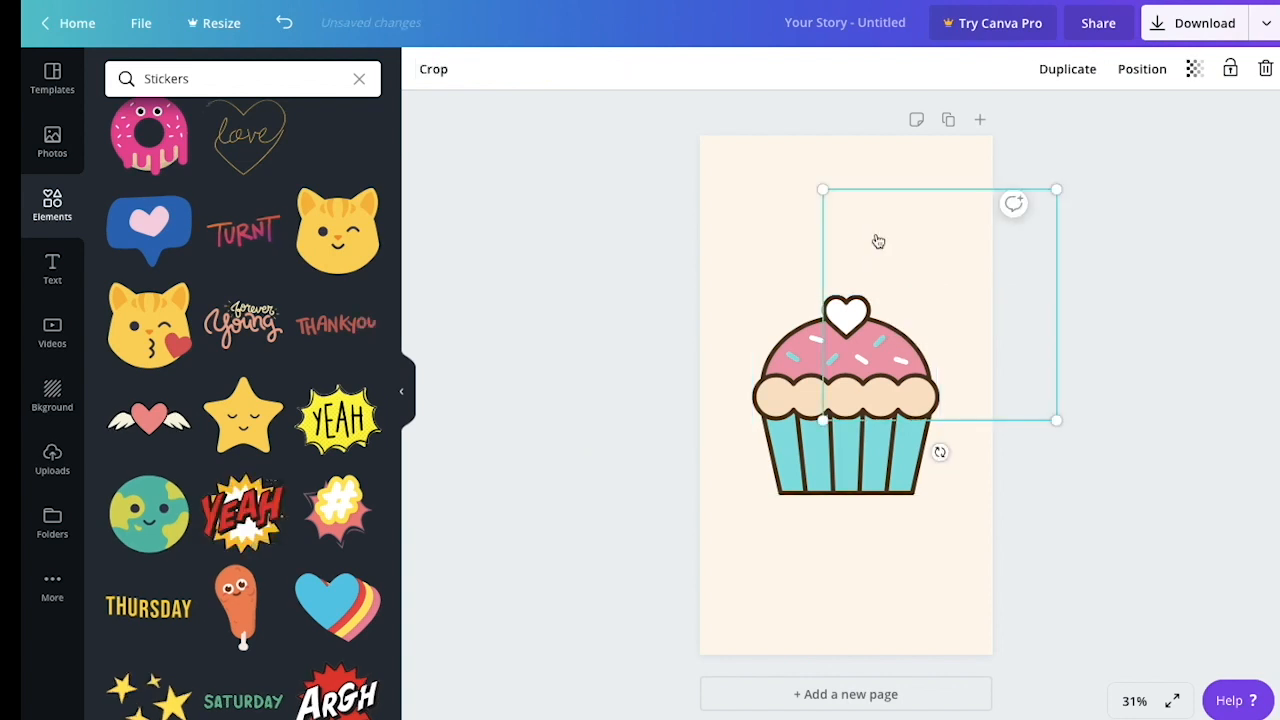
Delete the cupcake graphic and move the YEAH sticker to the centre of the page.
click(783, 443)
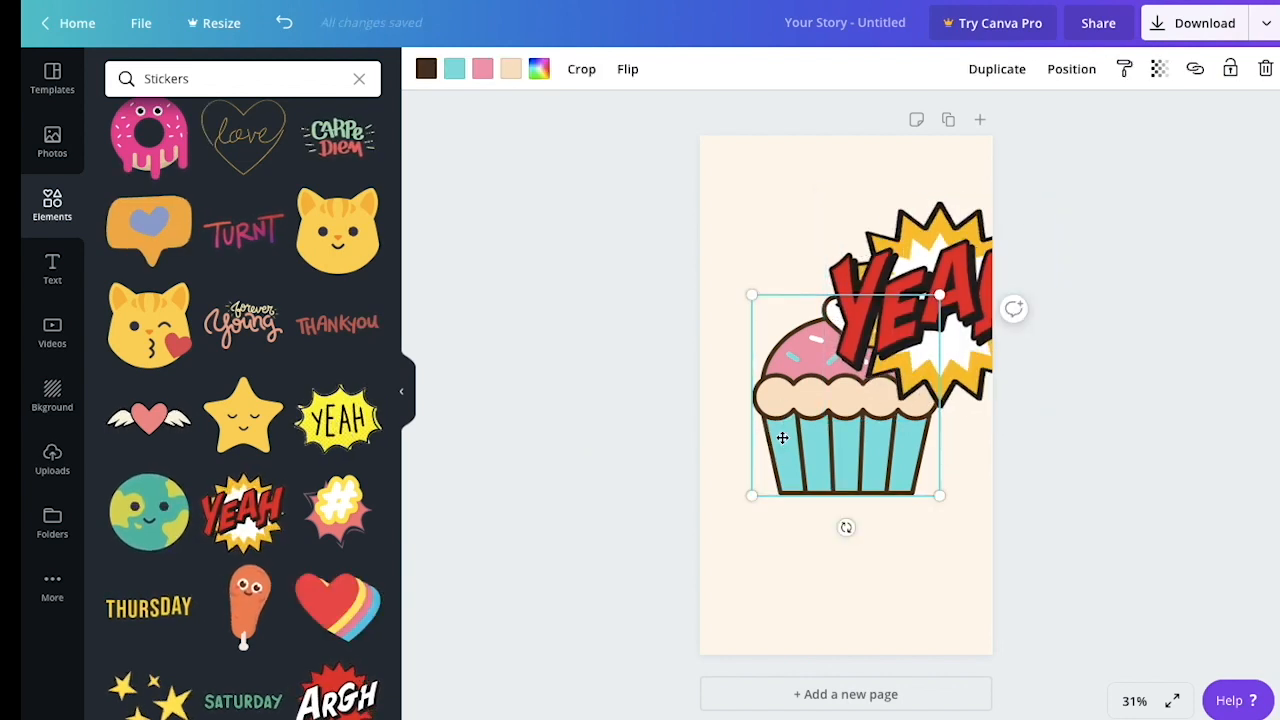
click(1265, 70)
drag(915, 286, 820, 366)
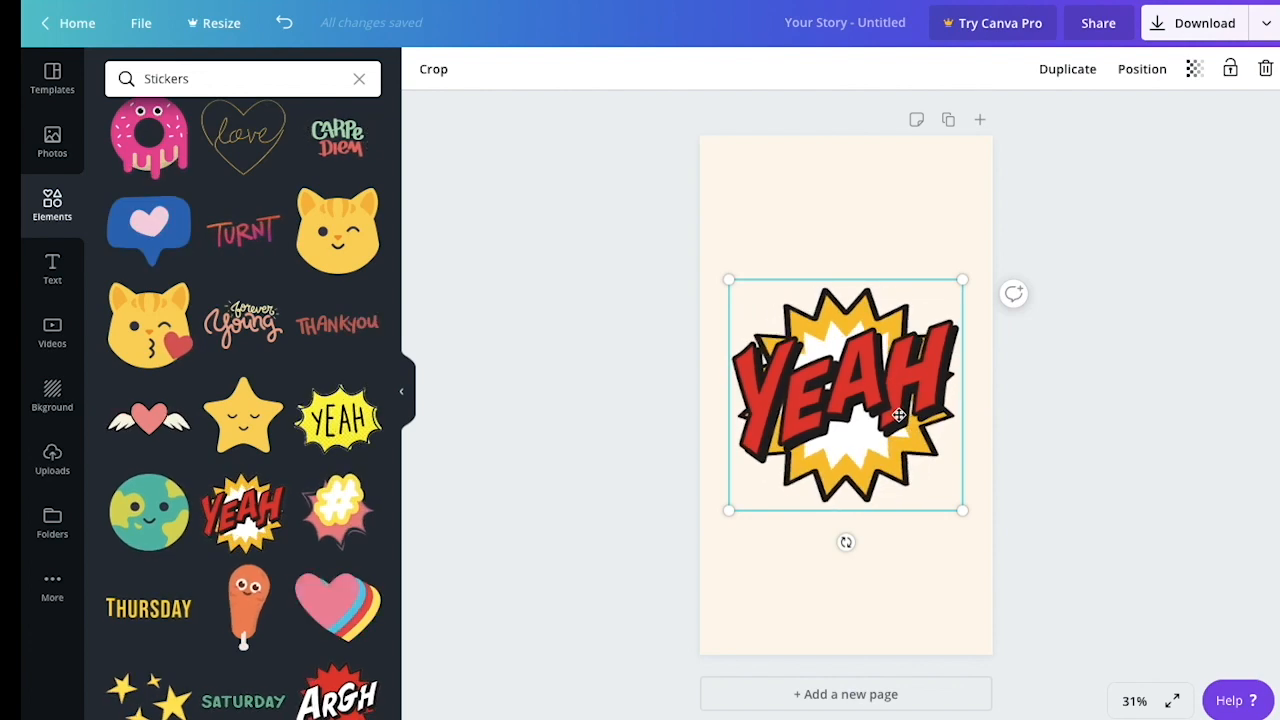
Leave the sticker collection and show all of the Featured elements.
scroll(297, 484, down, 5)
scroll(297, 484, up, 6)
scroll(297, 484, down, 1)
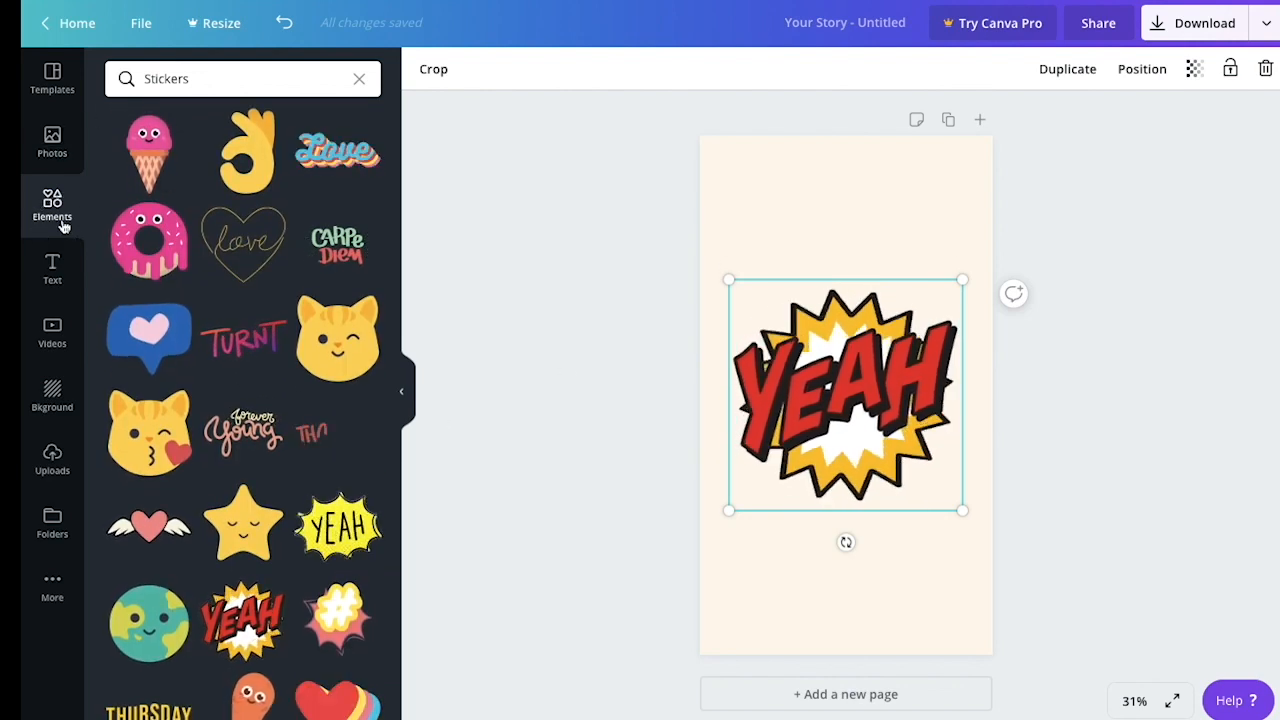
click(358, 79)
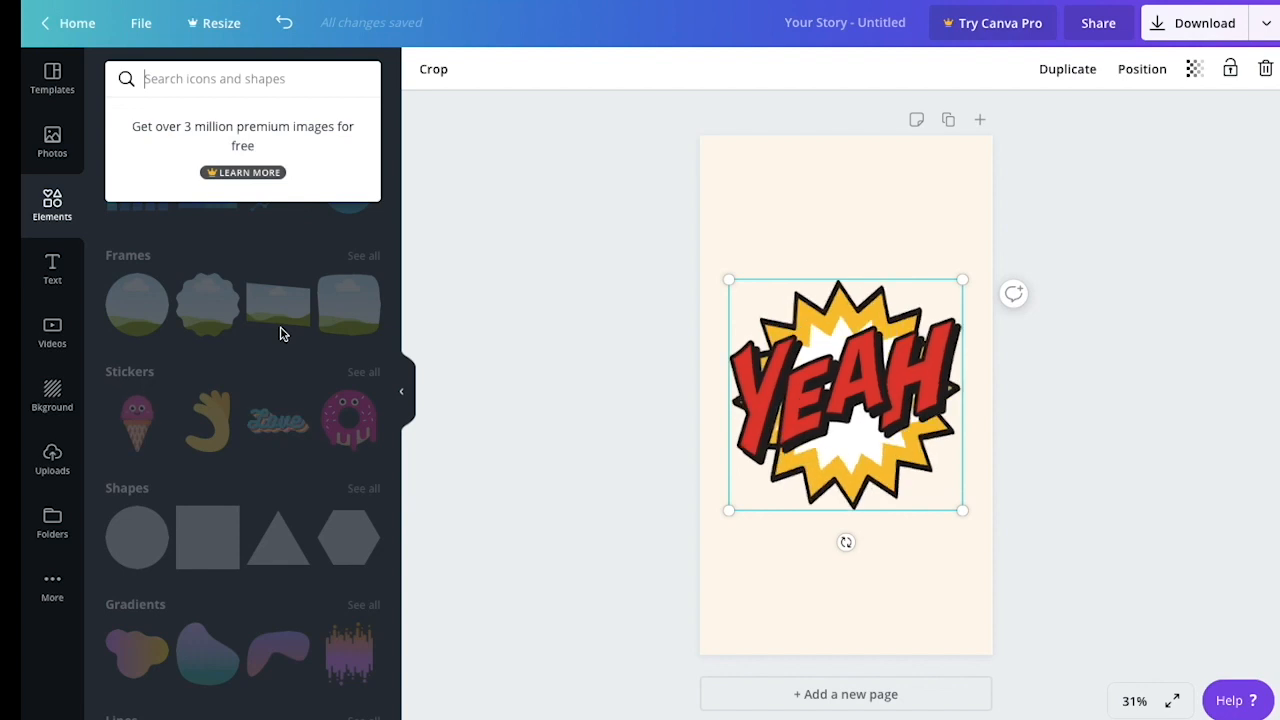
click(245, 244)
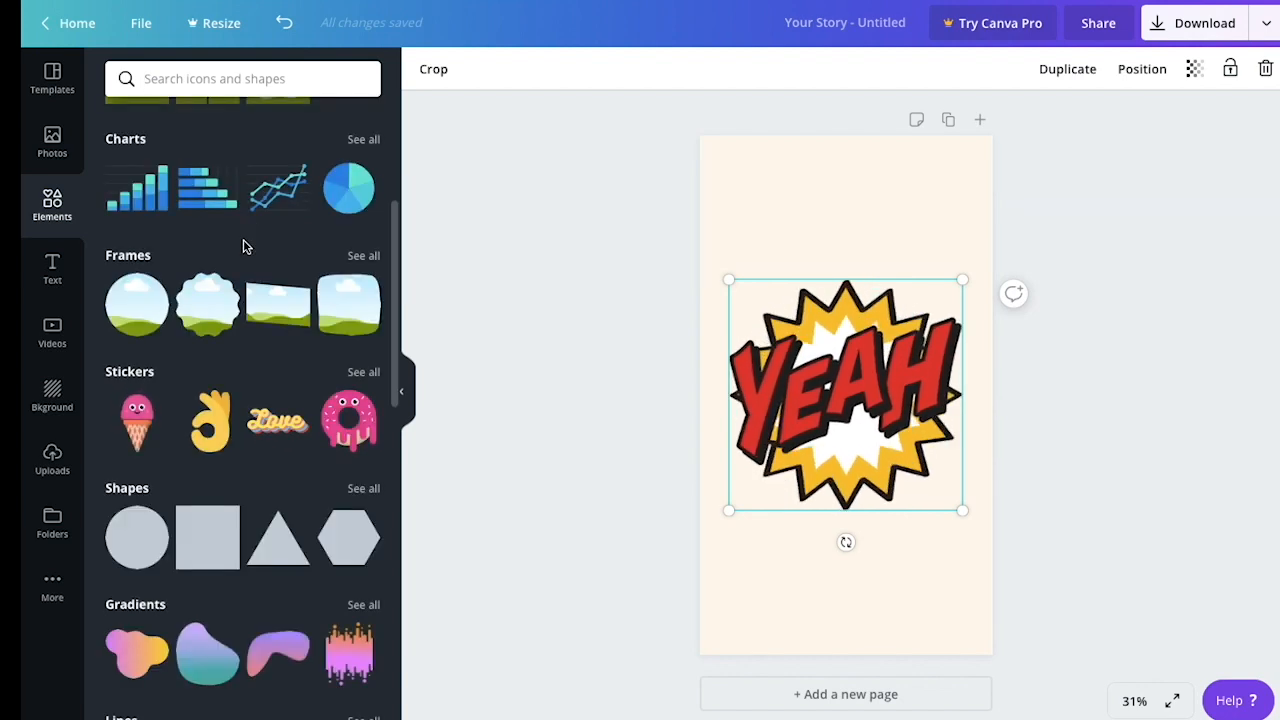
scroll(271, 351, up, 3)
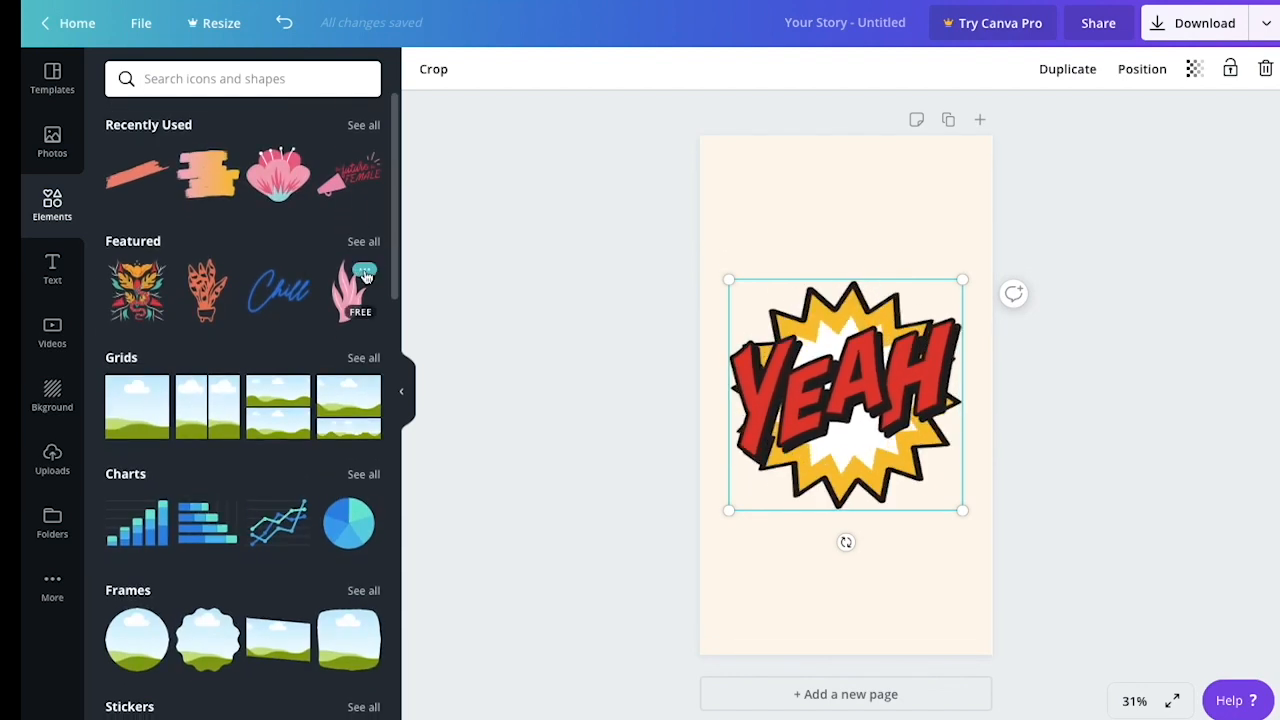
click(364, 242)
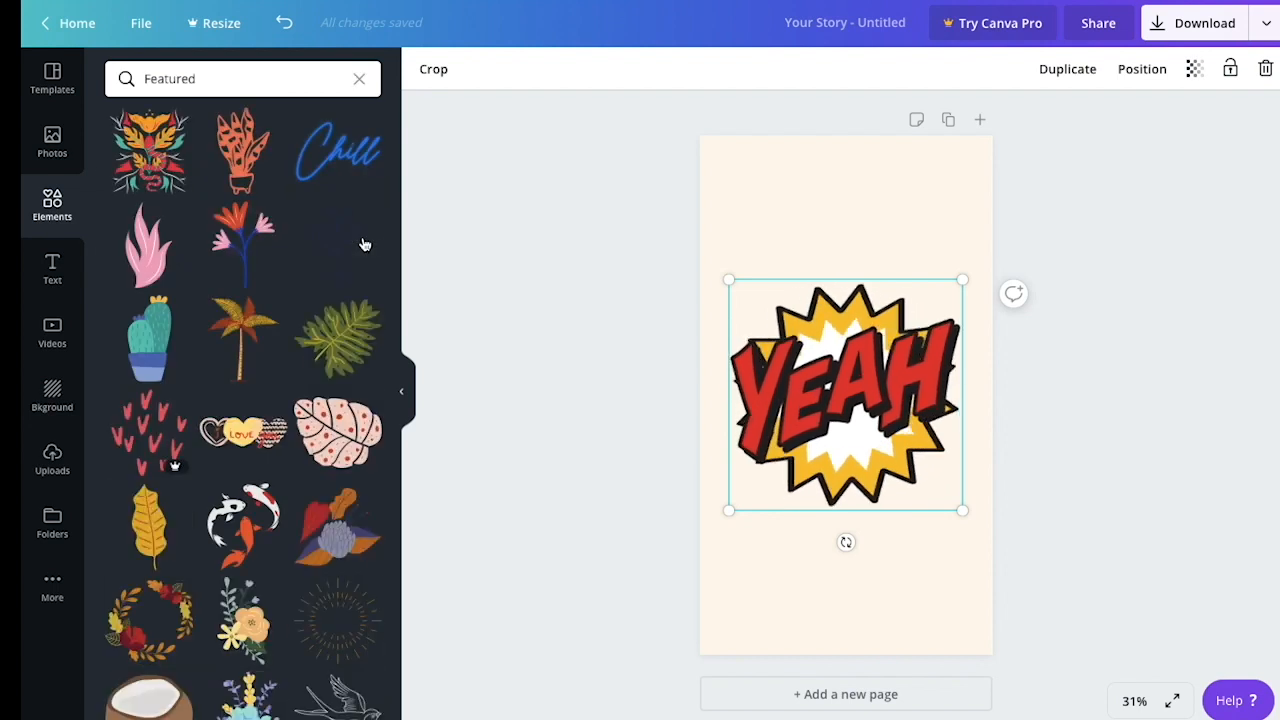
Place the green split leaf from the Featured elements in the centre of the page and delete the YEAH sticker behind it.
scroll(284, 511, down, 2)
scroll(284, 511, down, 2)
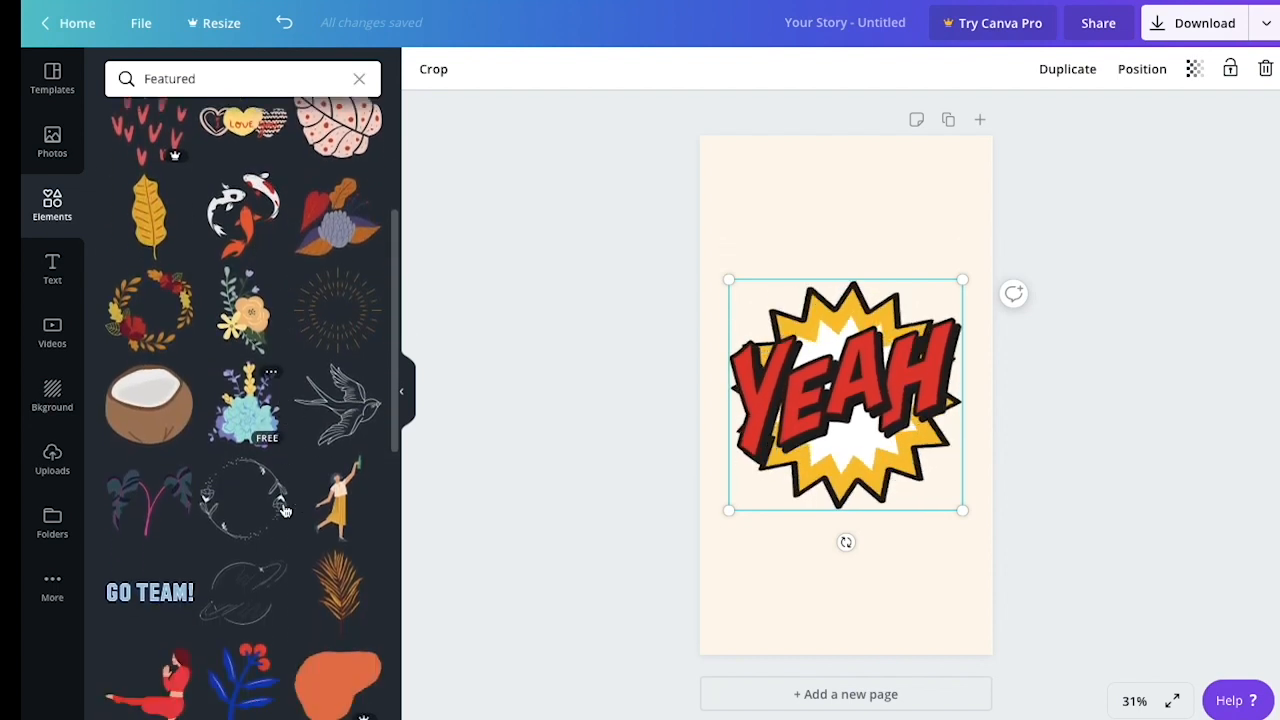
scroll(284, 511, up, 4)
scroll(284, 511, up, 1)
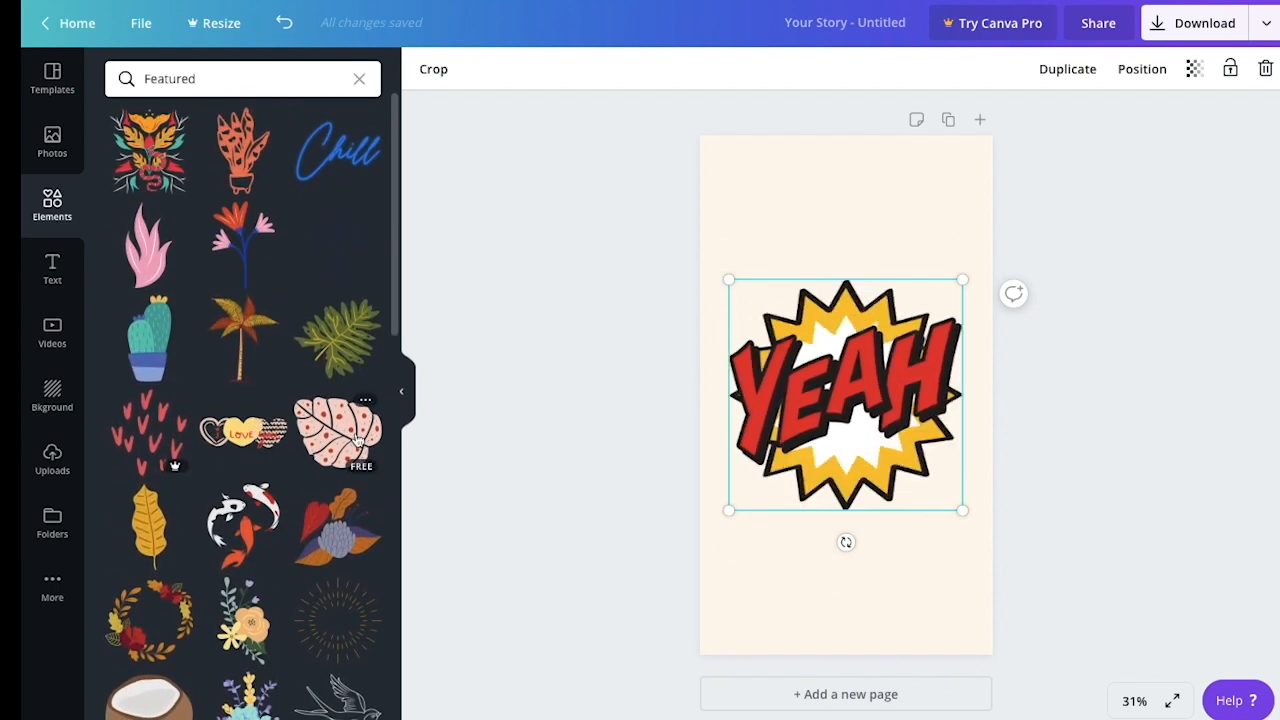
drag(338, 350, 769, 343)
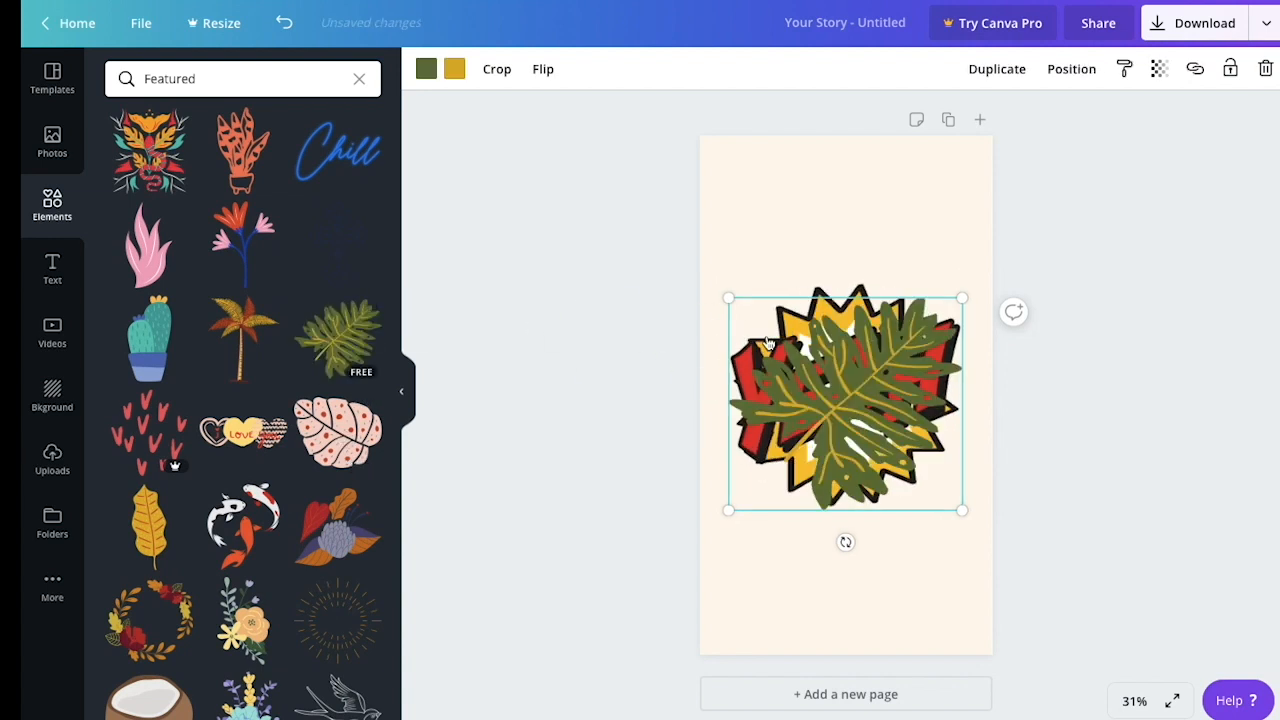
click(762, 289)
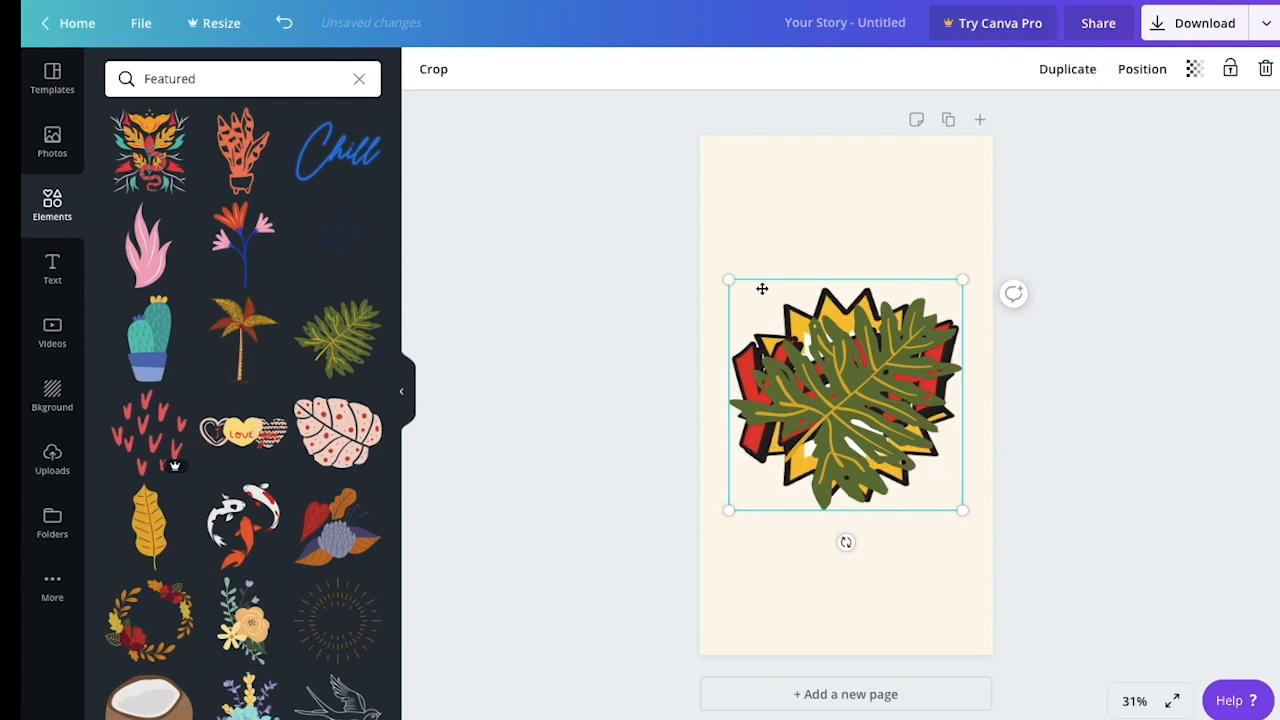
click(1265, 68)
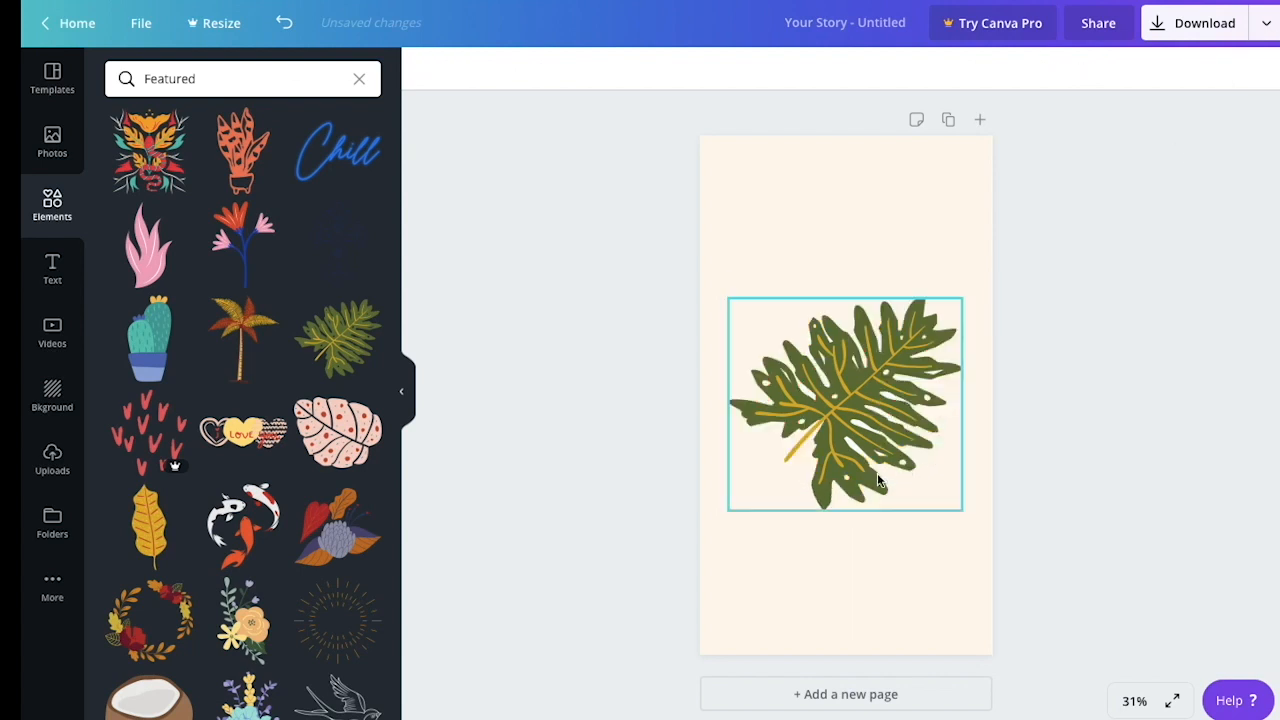
Add a heading text to the page and set its font size to 48.
click(50, 265)
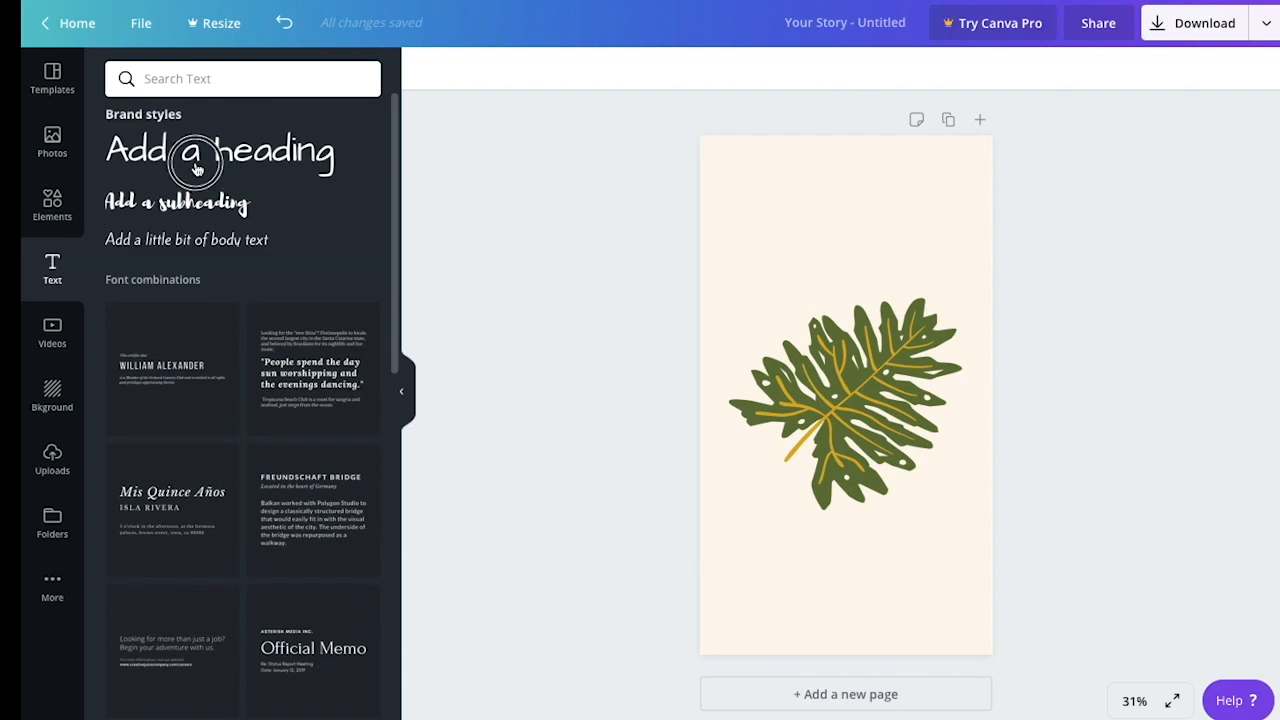
click(195, 167)
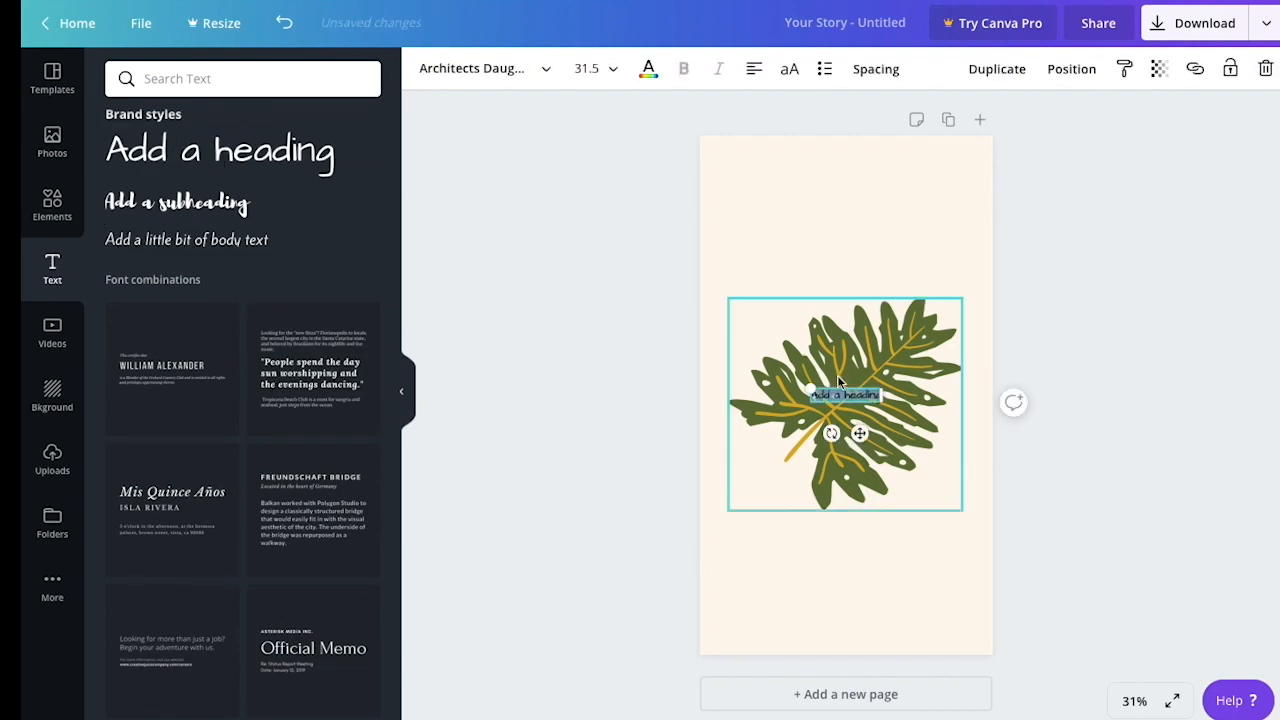
click(598, 70)
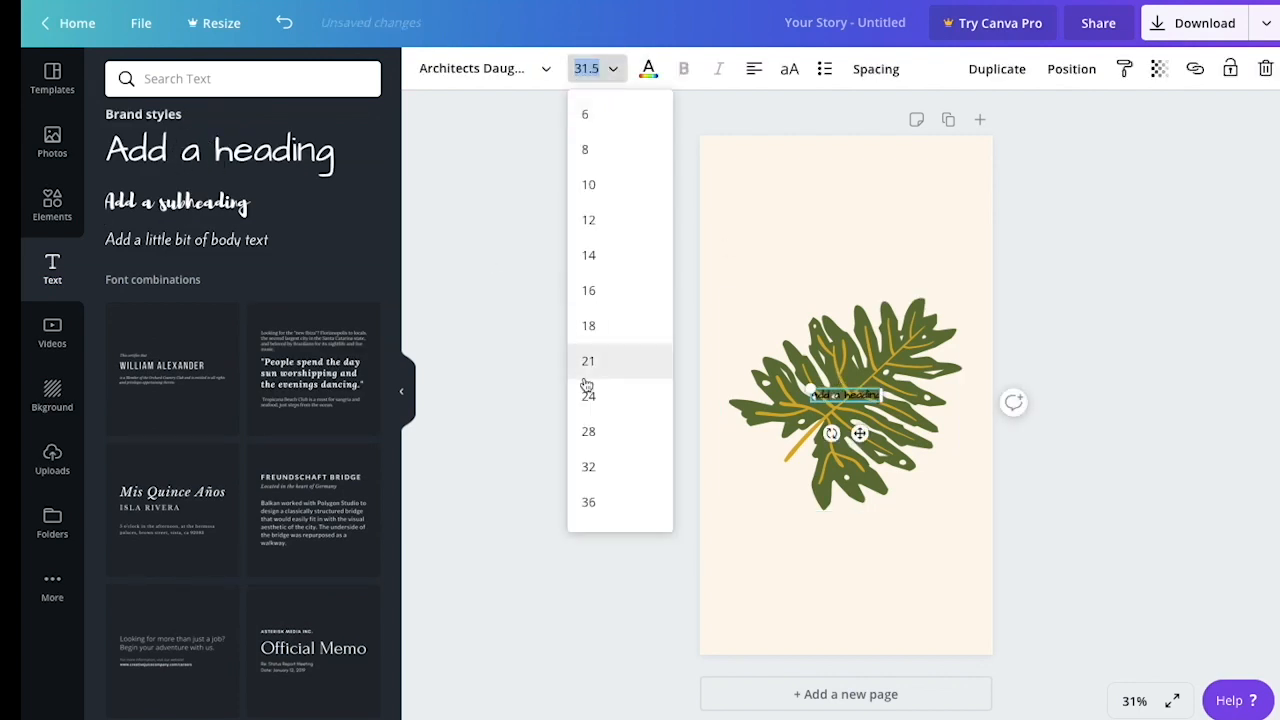
click(588, 466)
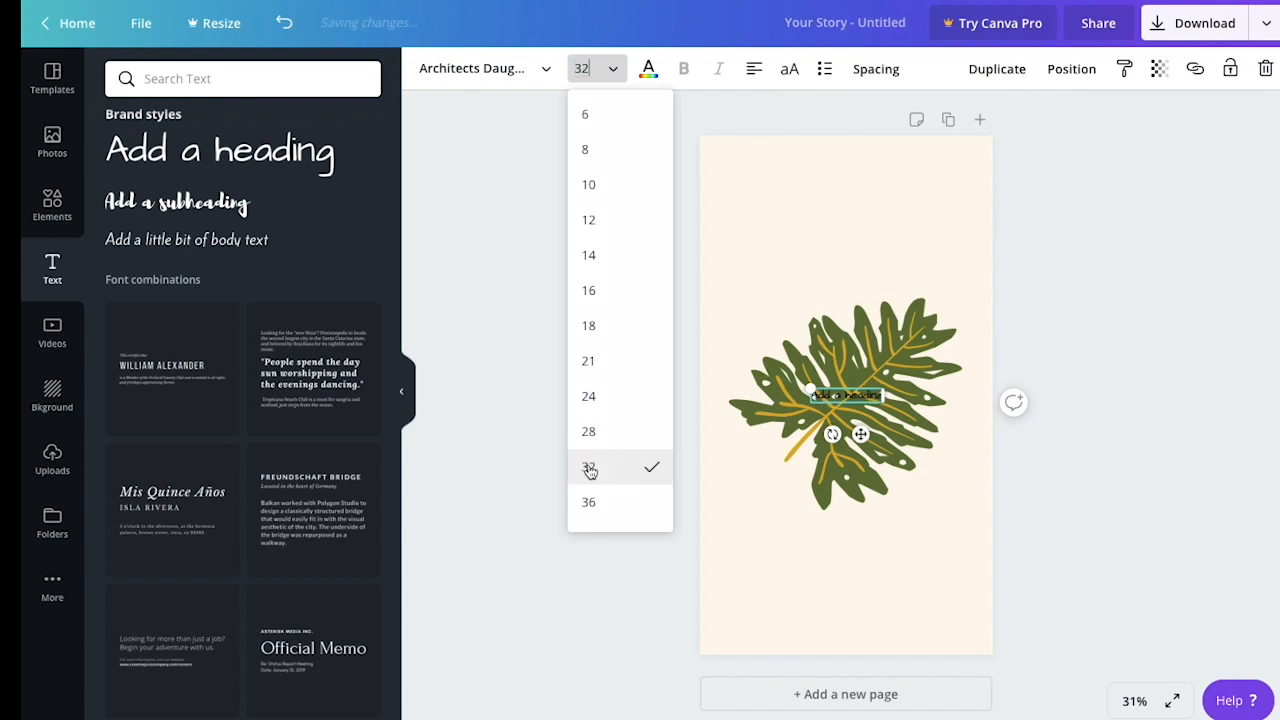
triple_click(866, 396)
click(612, 68)
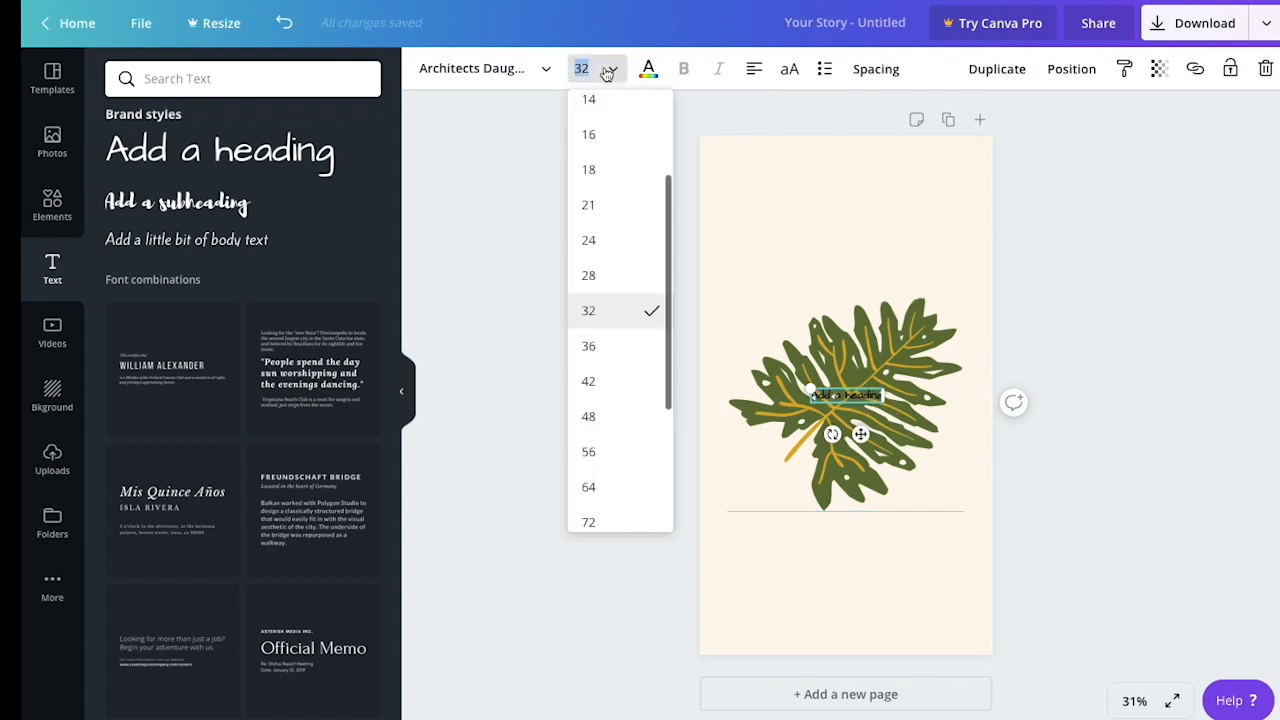
click(592, 419)
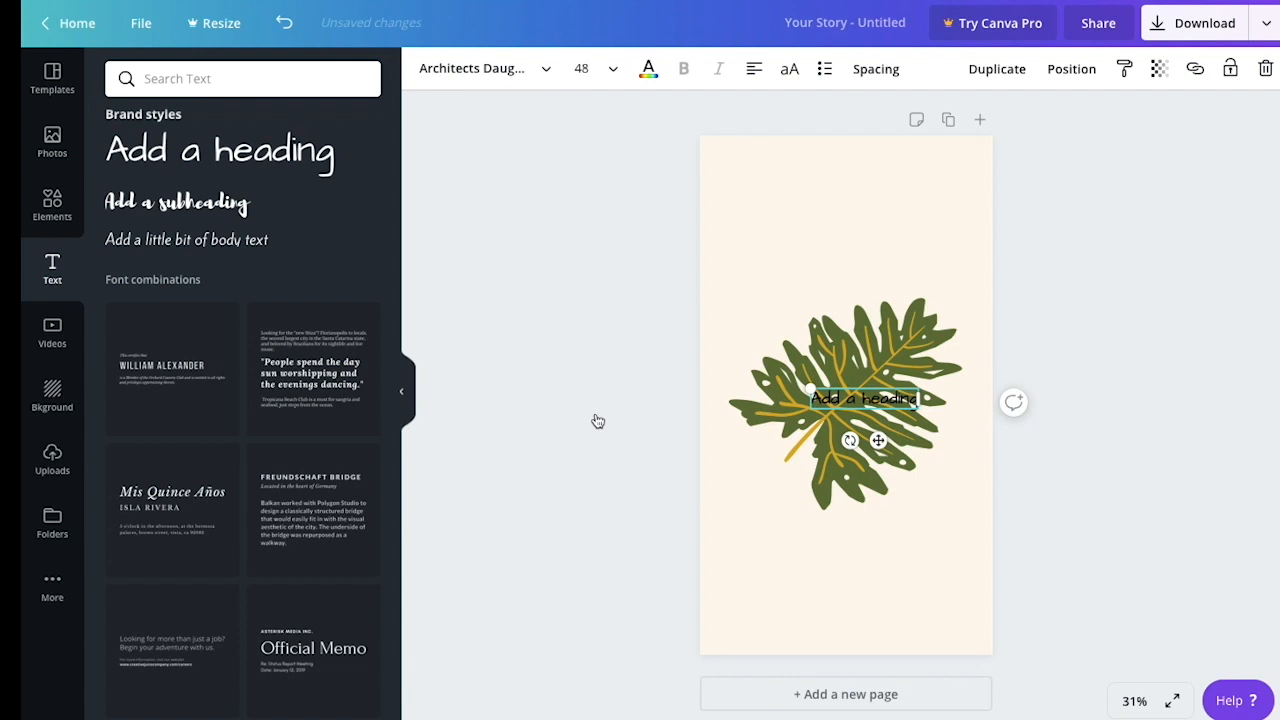
Change the heading to "Videos", set its font size to 72 and move it just above the leaf.
text(Videos)
drag(845, 399, 847, 283)
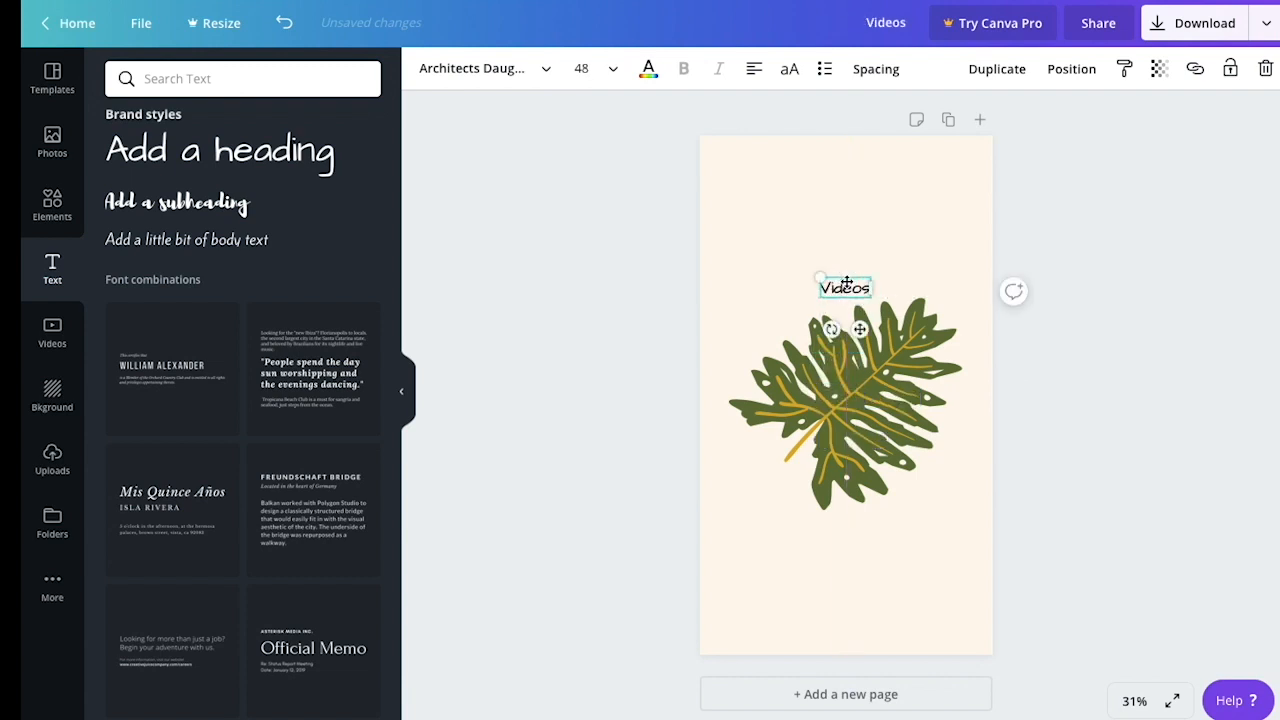
double_click(845, 288)
click(590, 68)
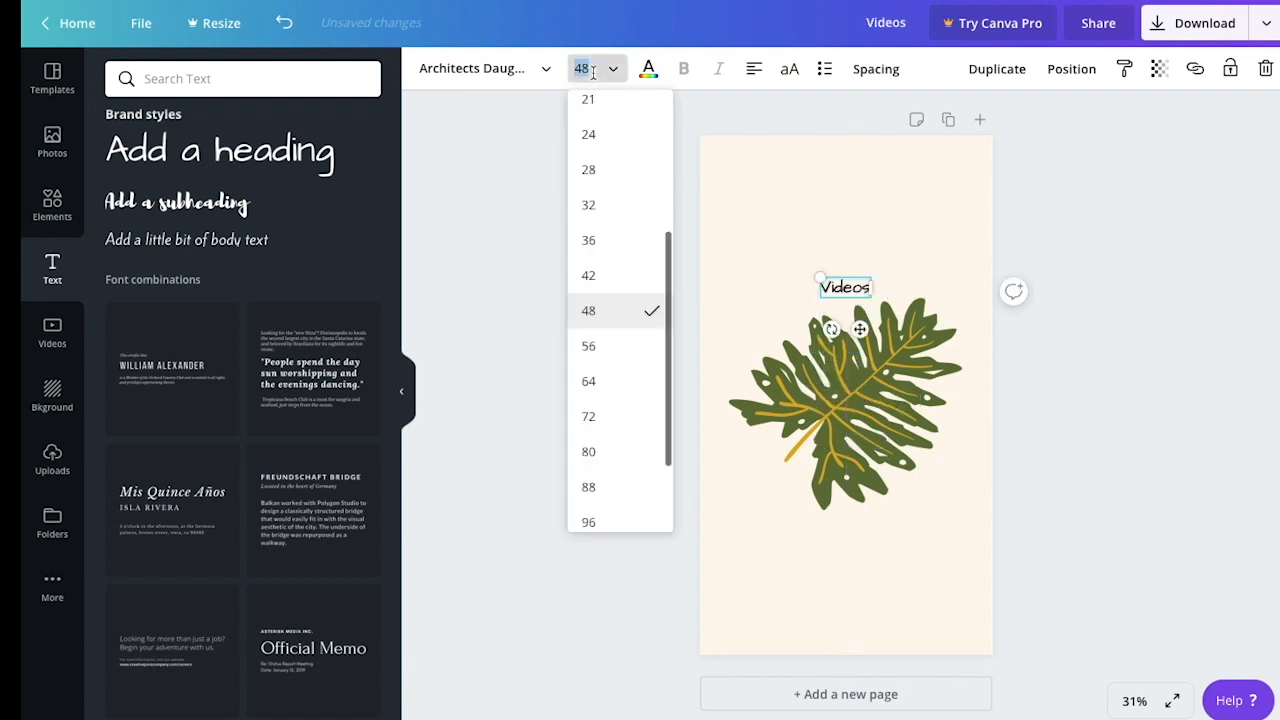
click(591, 412)
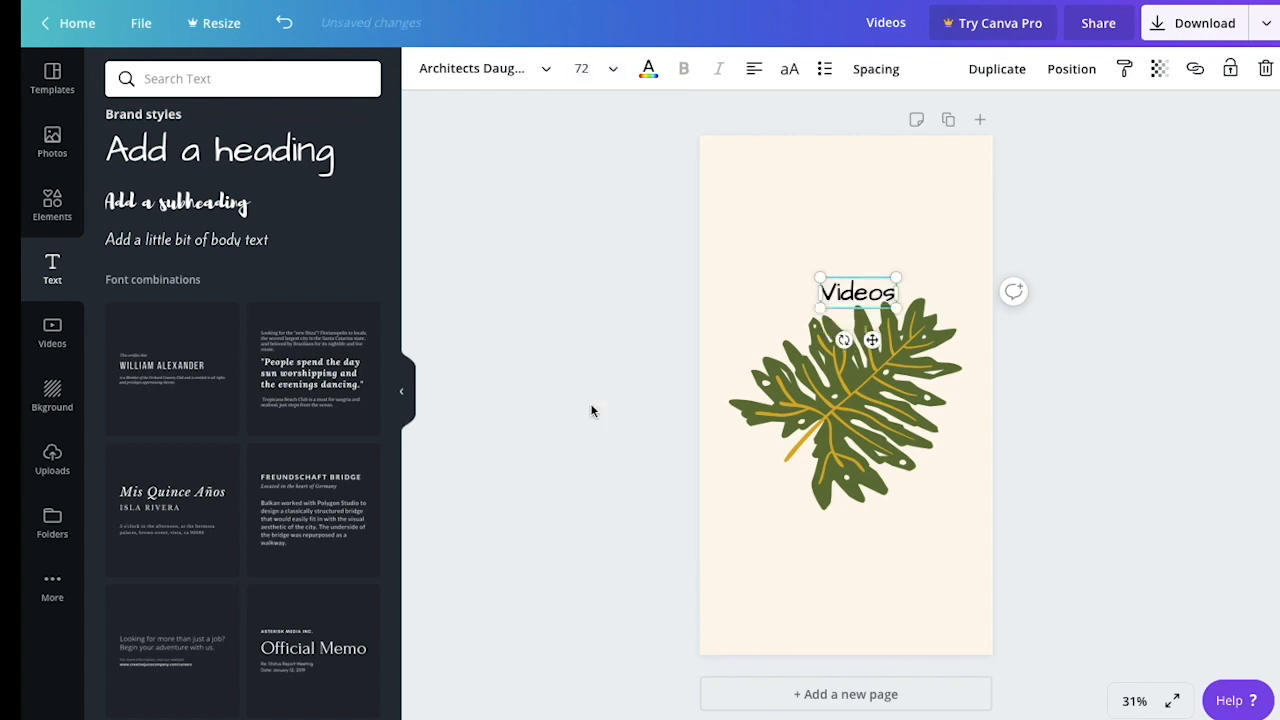
drag(851, 272, 831, 262)
Set the "Videos" text in the Brusher font, enlarge it to about size 181 and centre it above the leaf.
double_click(831, 262)
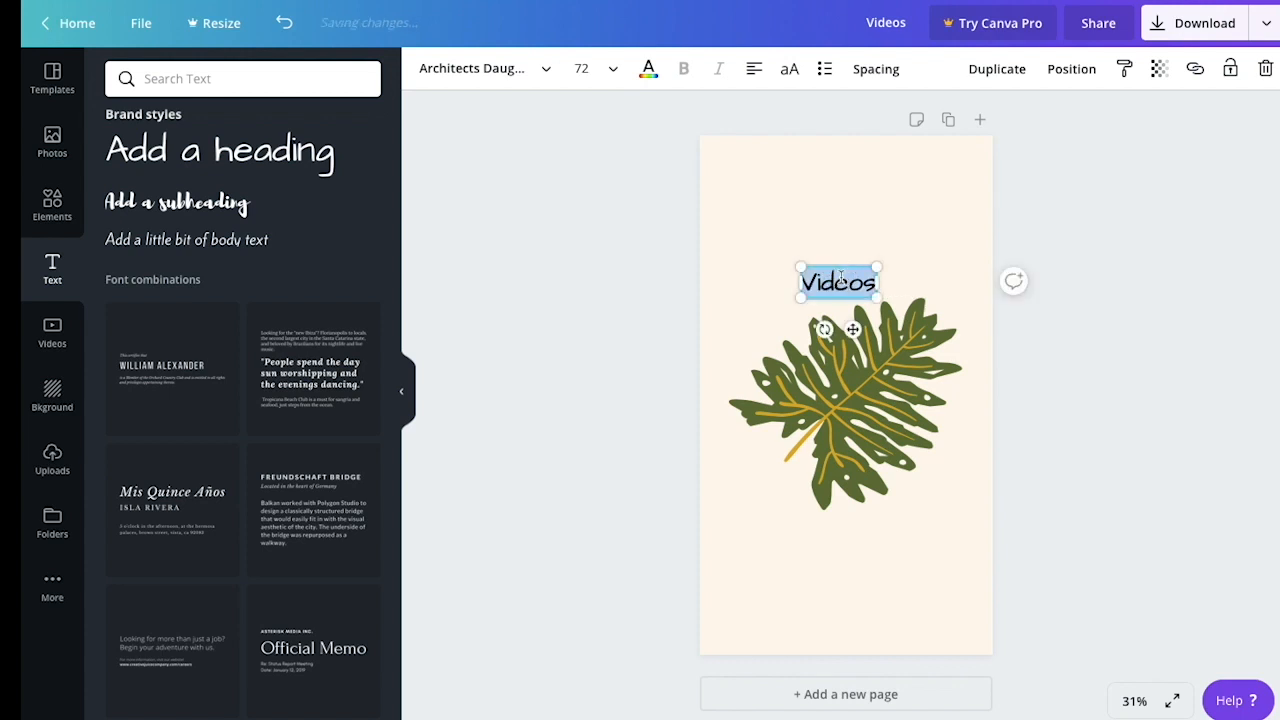
click(453, 70)
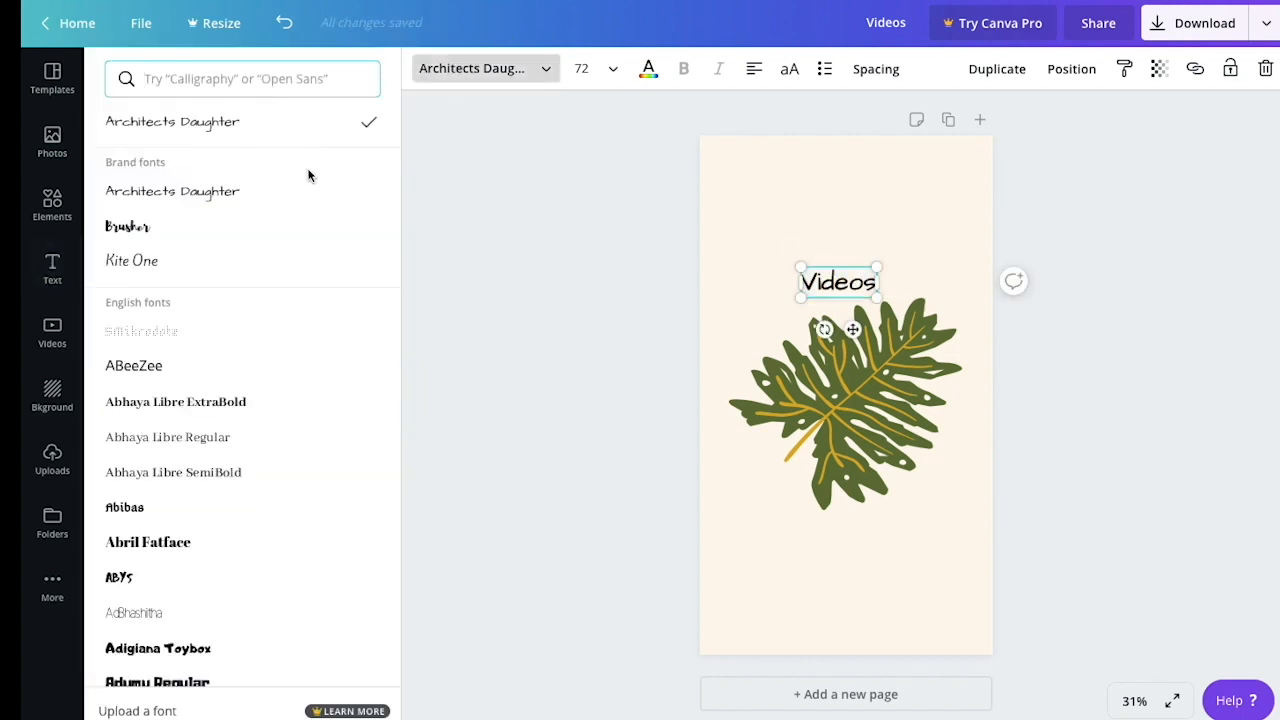
click(133, 228)
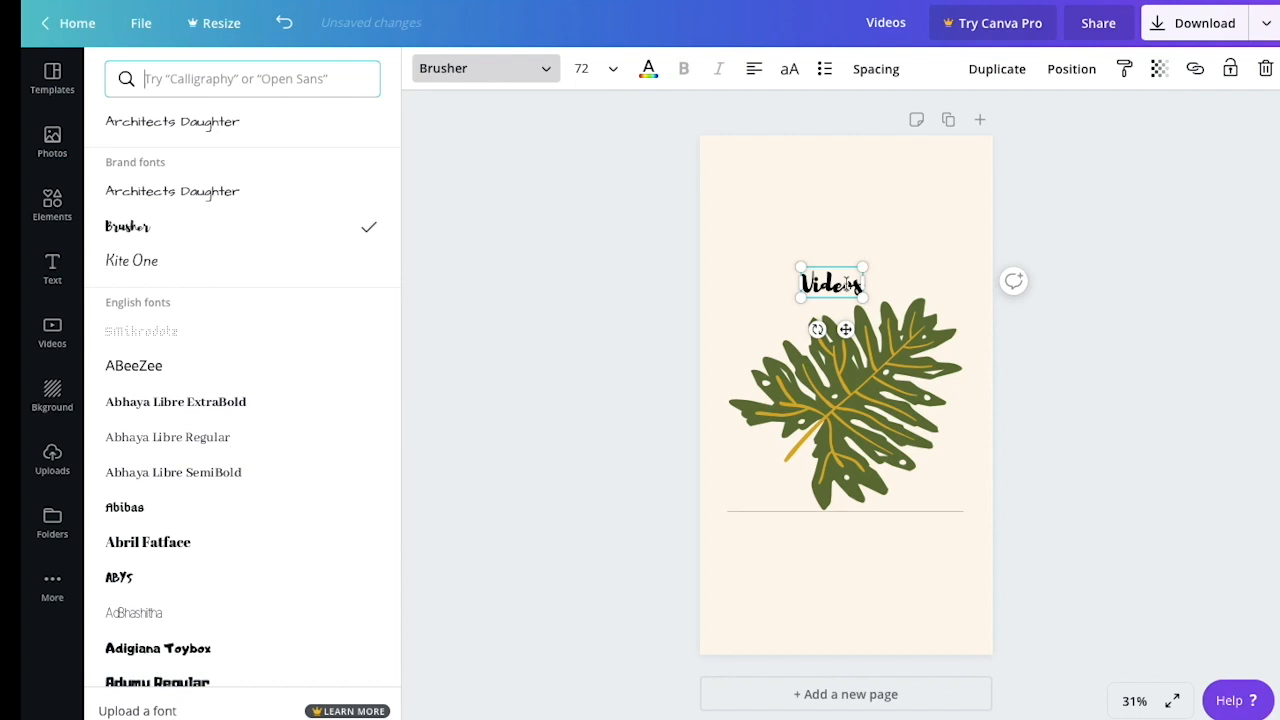
drag(859, 297, 960, 340)
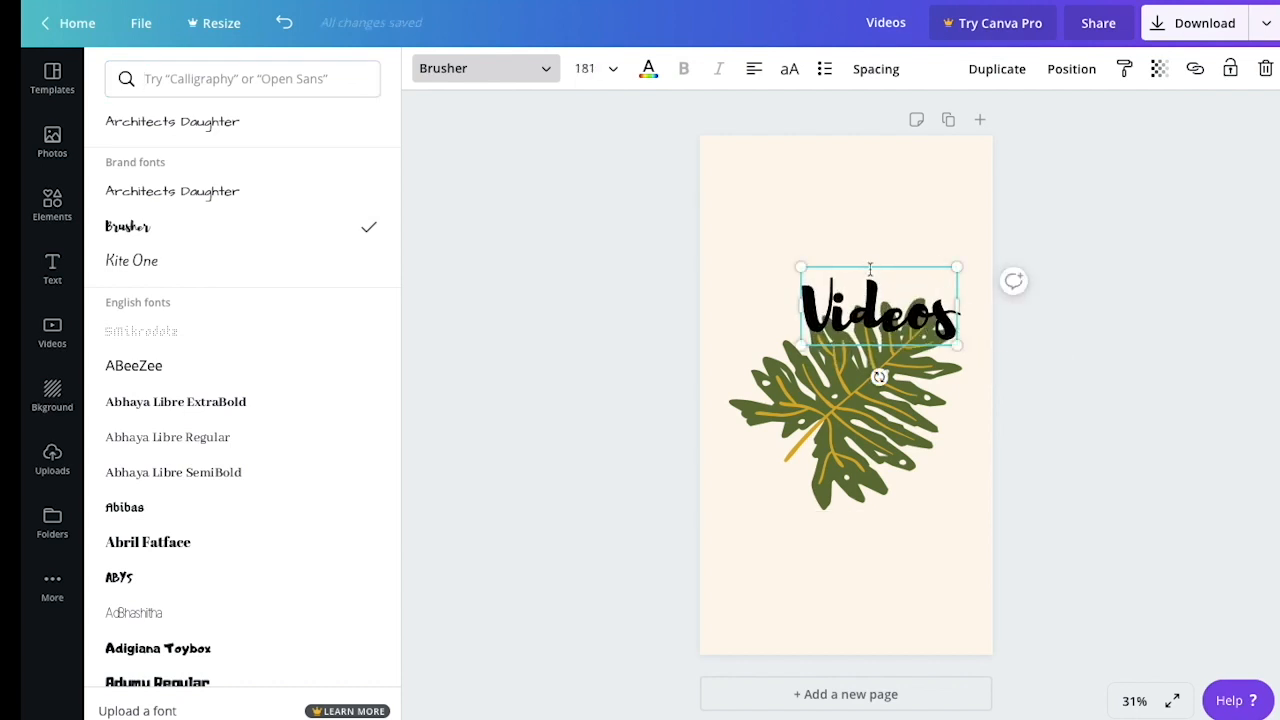
drag(870, 268, 840, 214)
click(870, 188)
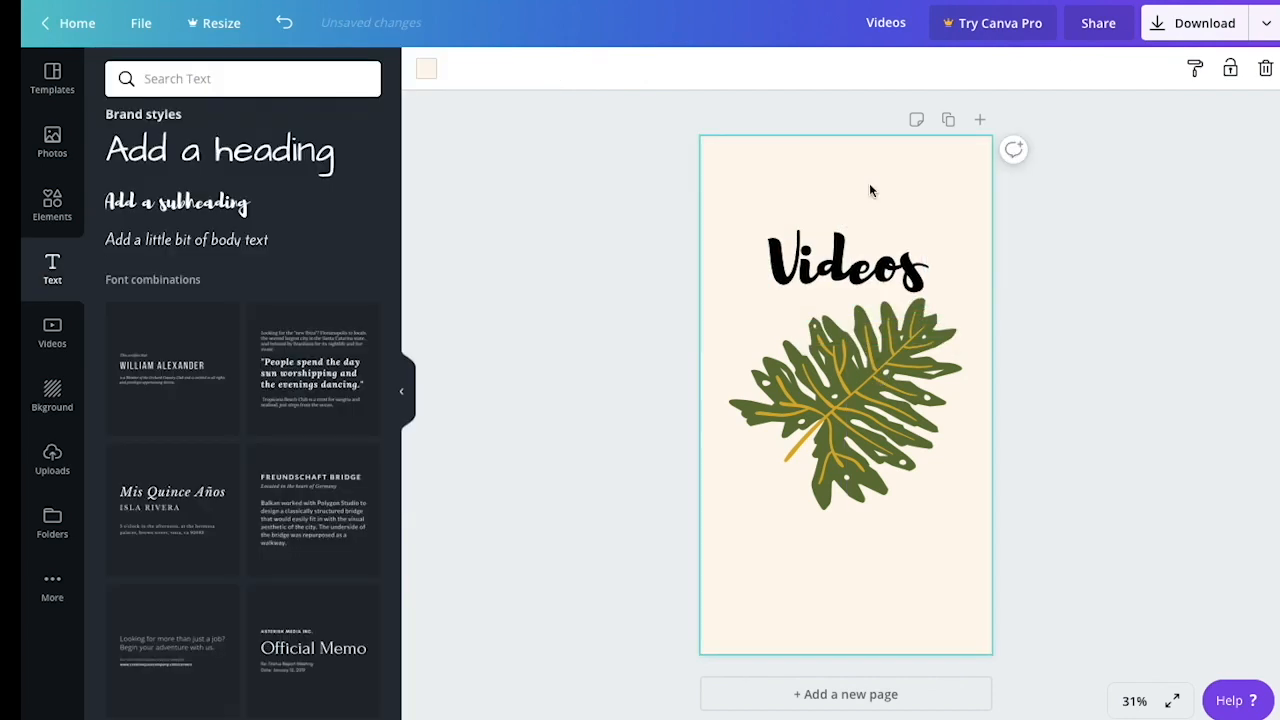
Apply the yellow light bulb page from the recently used Yellow Doodle Instagram Highlight Cover template.
click(54, 155)
click(51, 86)
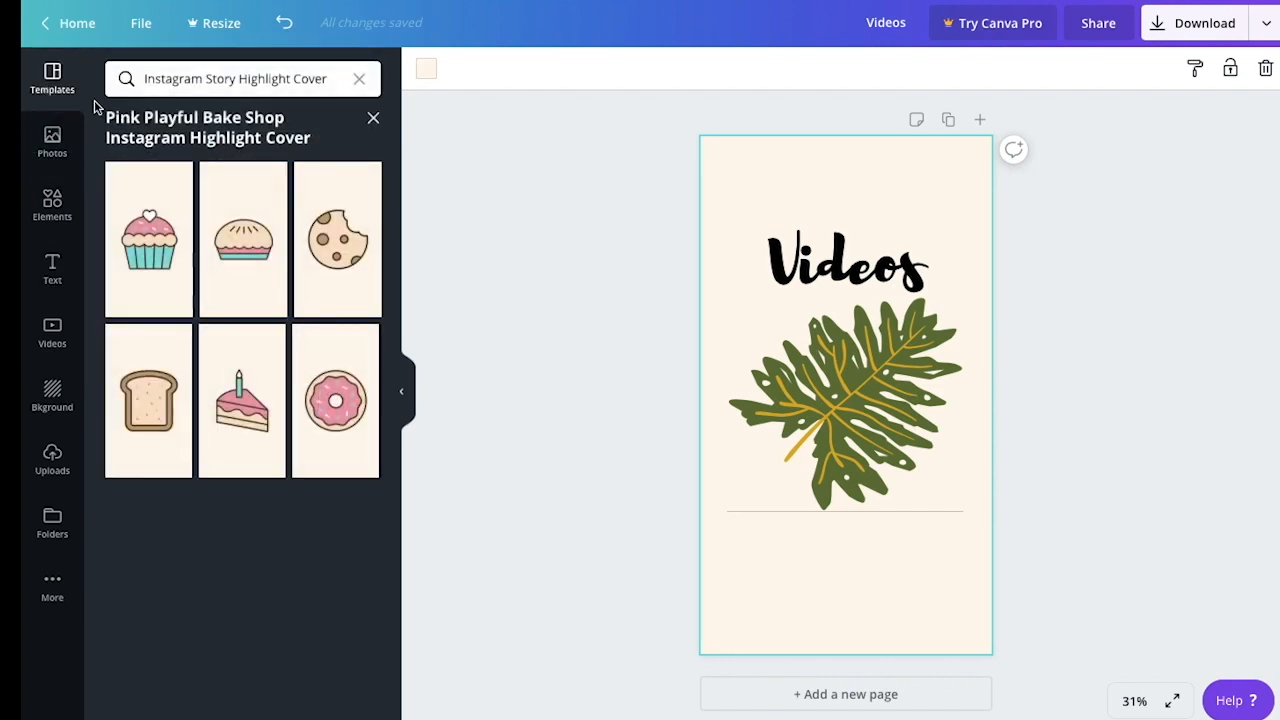
click(361, 78)
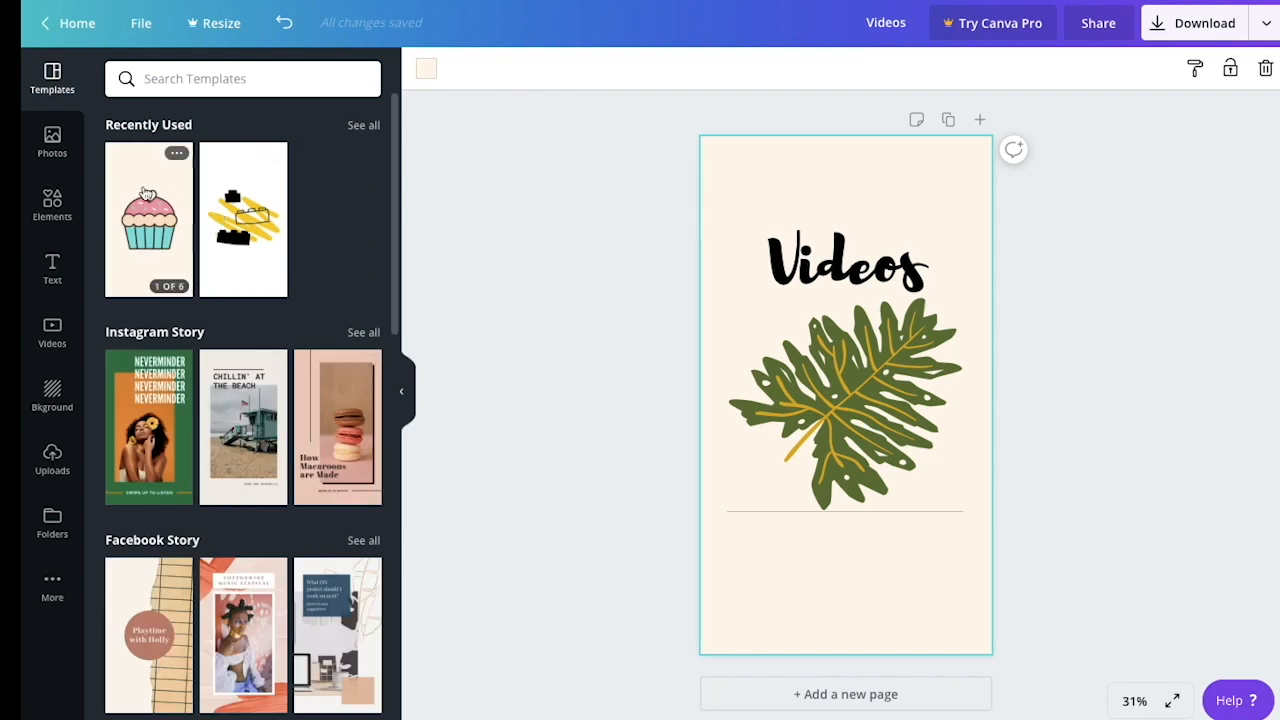
click(250, 236)
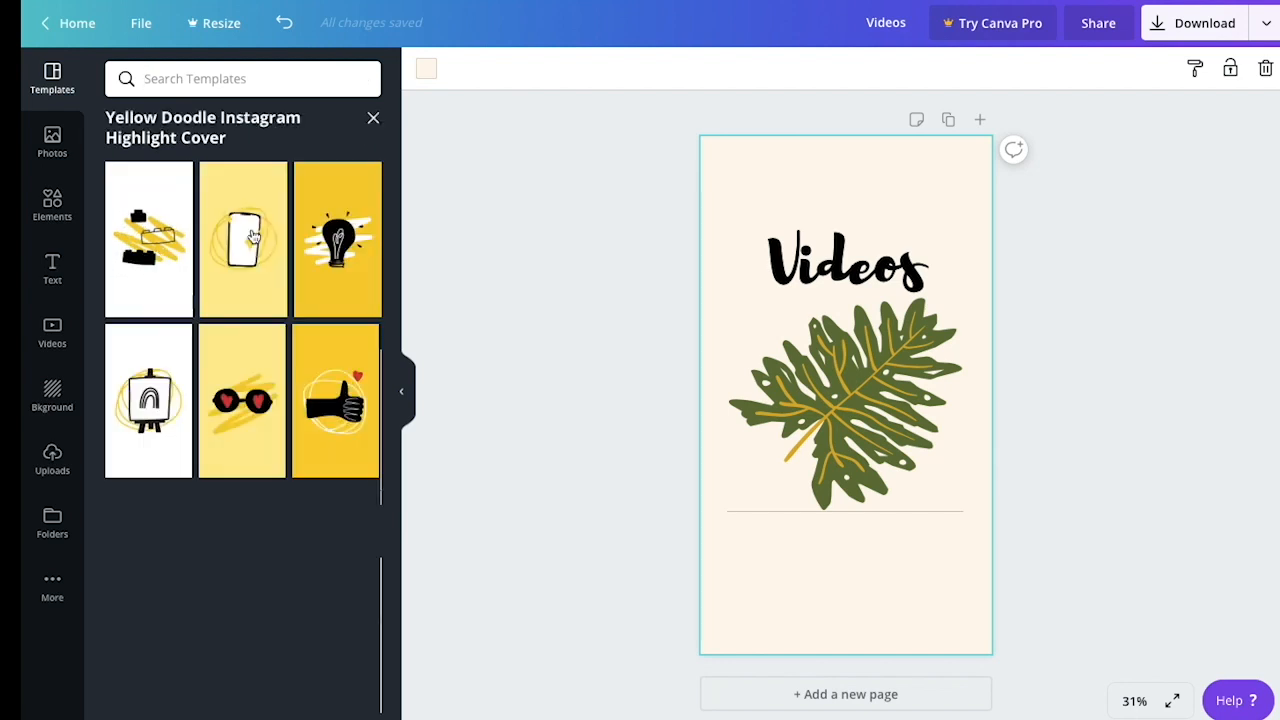
click(343, 276)
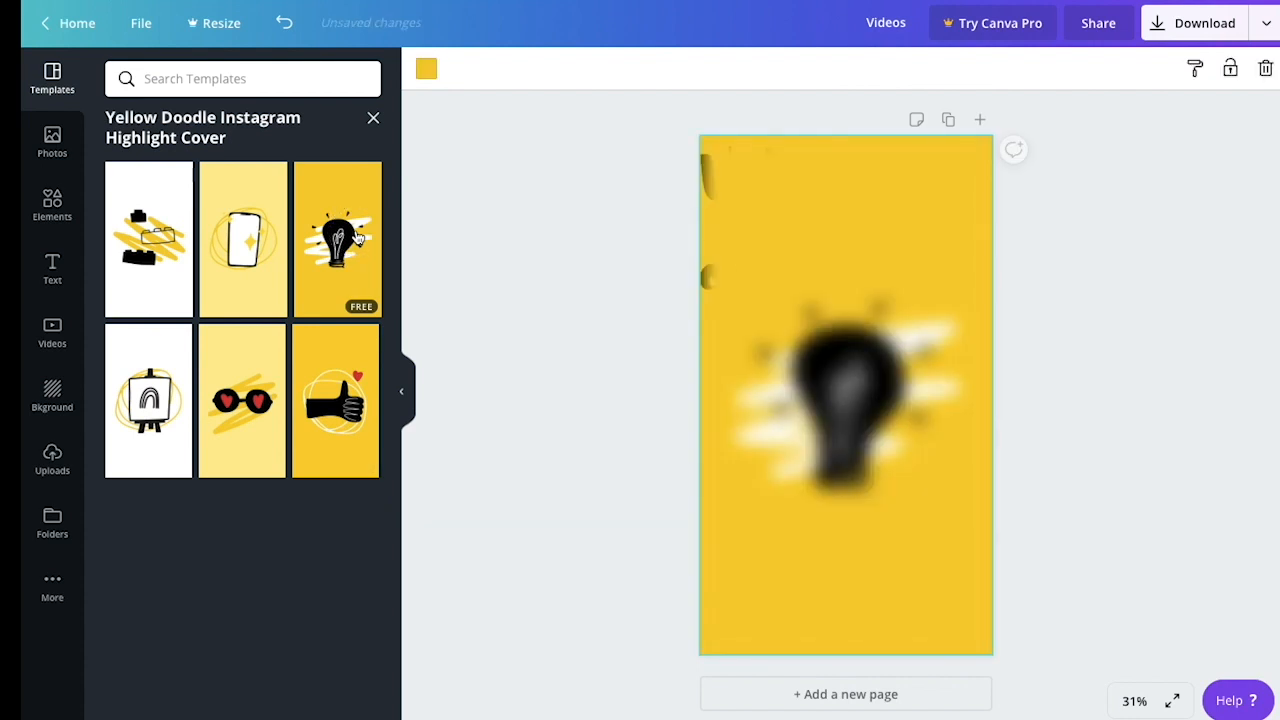
Shrink the "Videos" text to about size 101 on one line and place it above the light bulb.
click(753, 206)
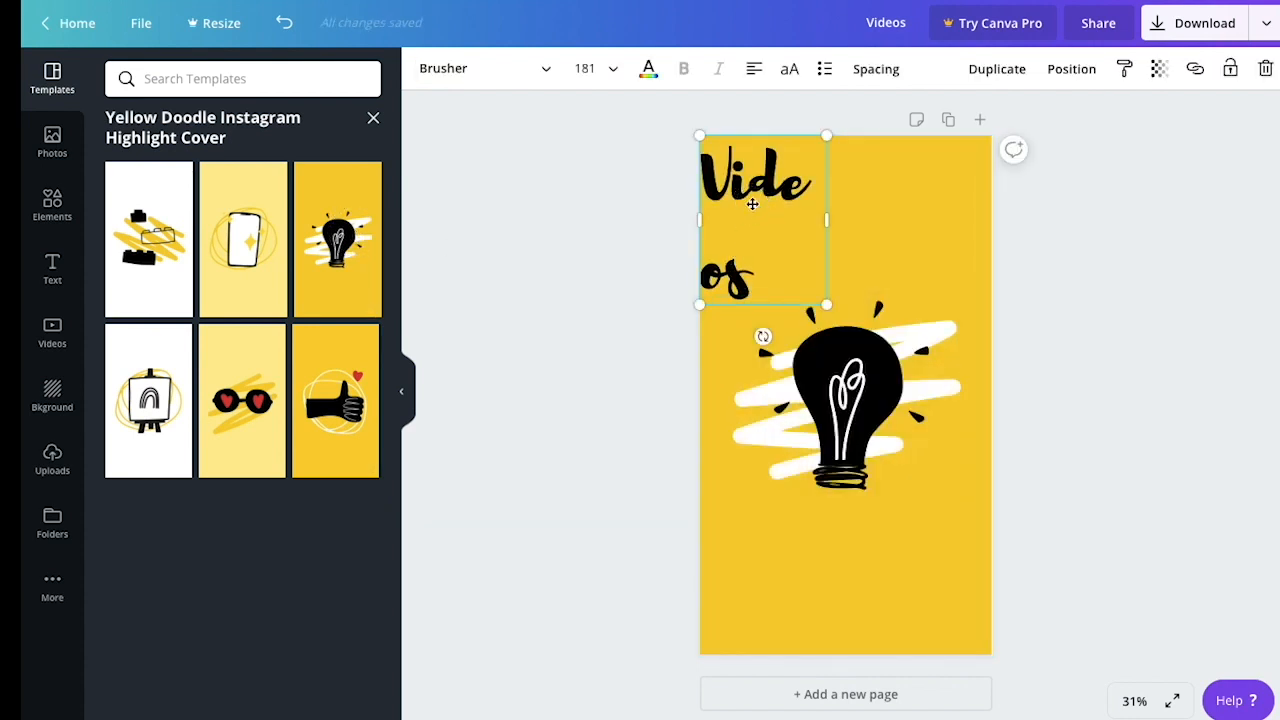
drag(826, 304, 848, 177)
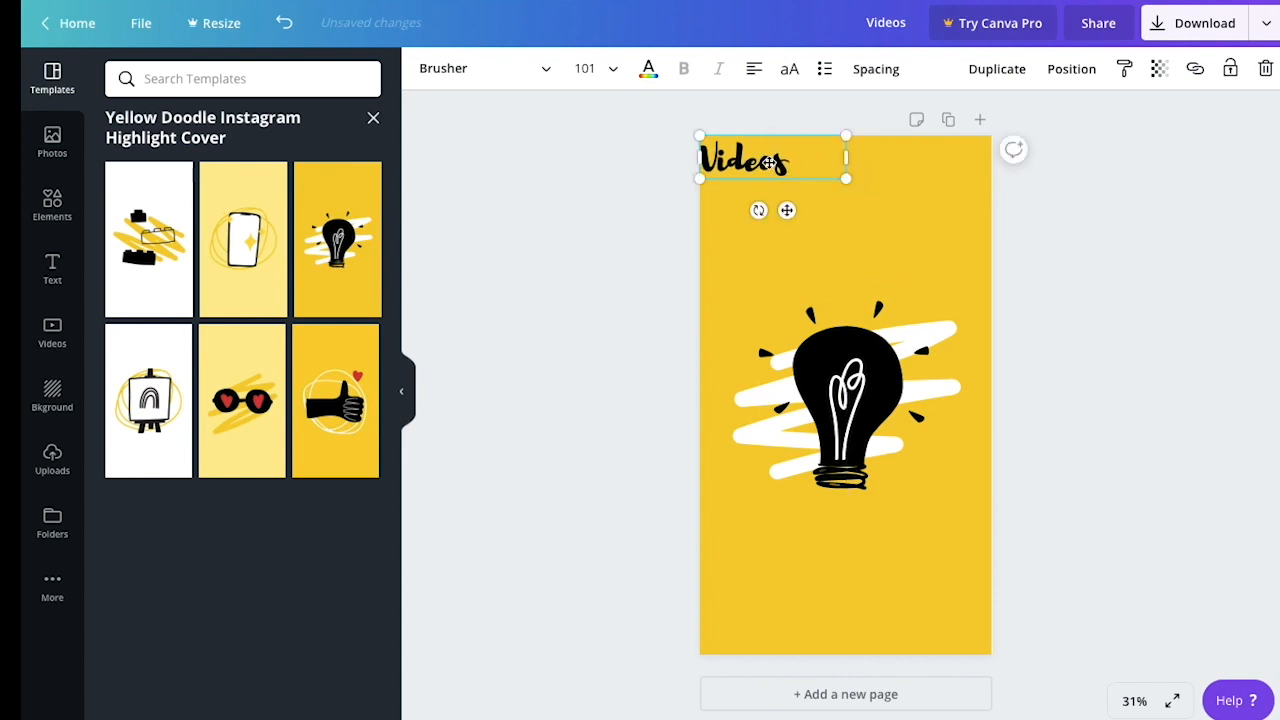
drag(766, 163, 865, 278)
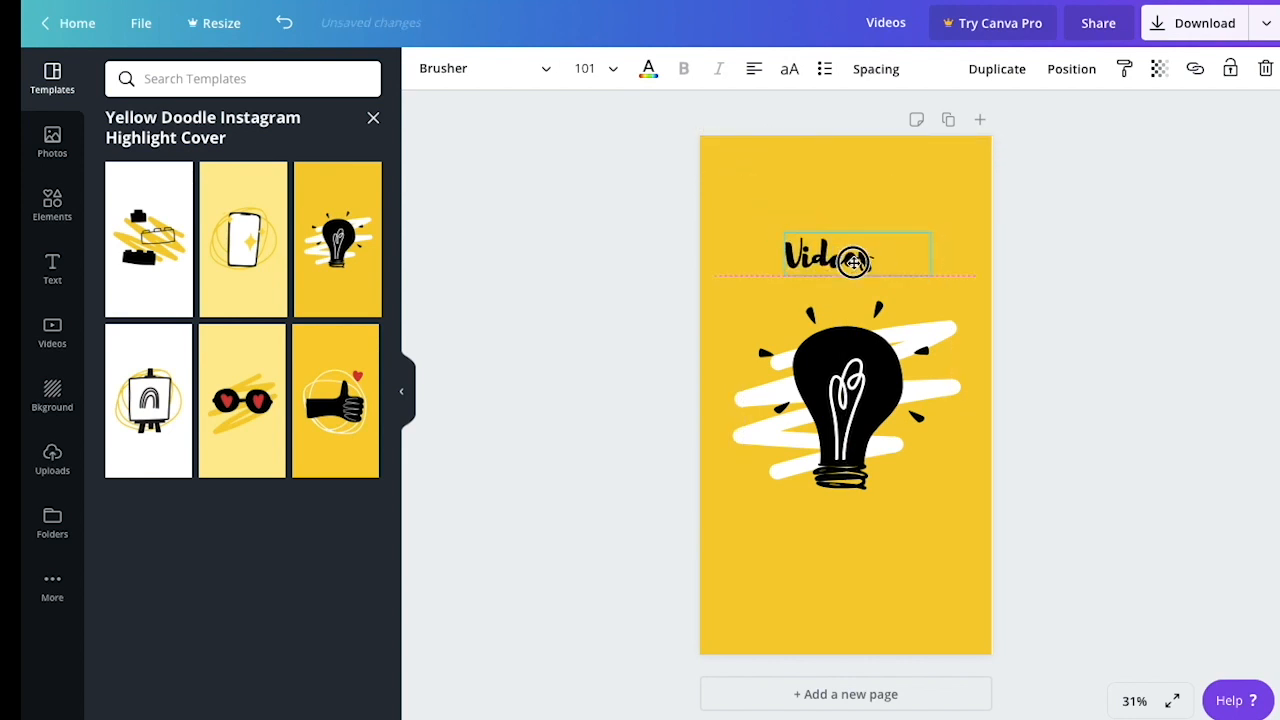
click(1192, 263)
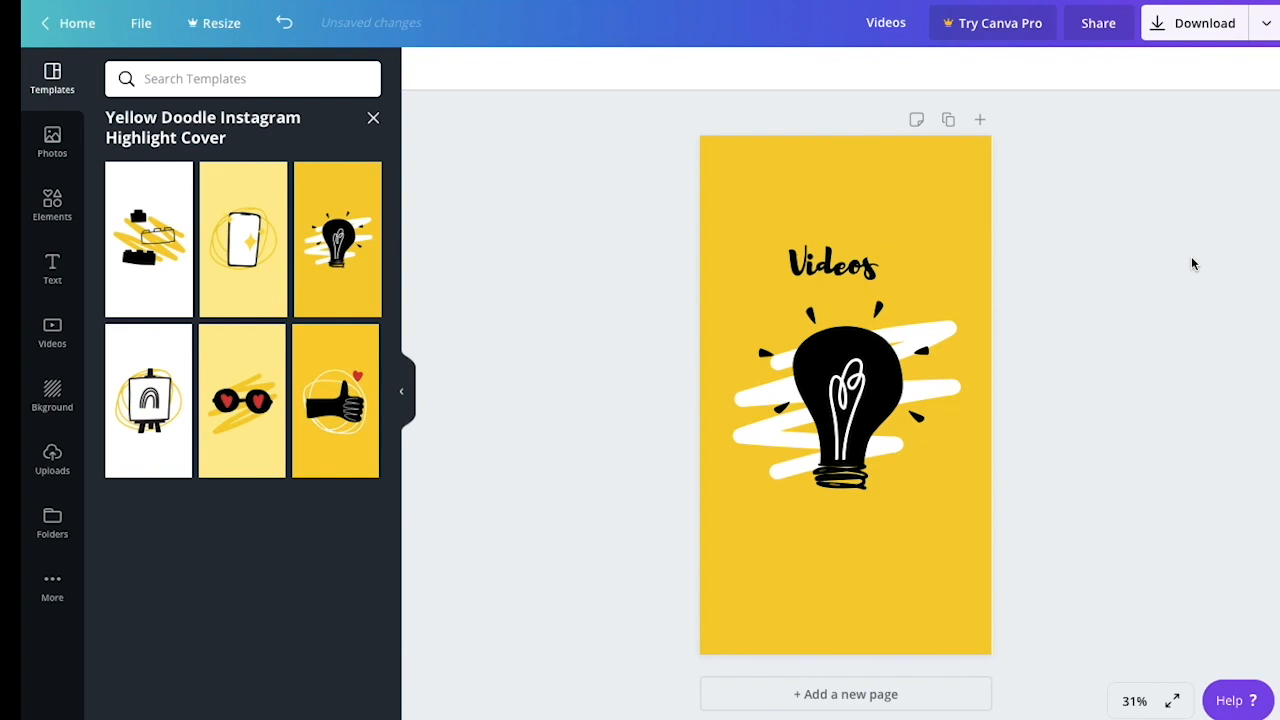
Change the page background to the mint green brand colour.
click(778, 213)
click(427, 69)
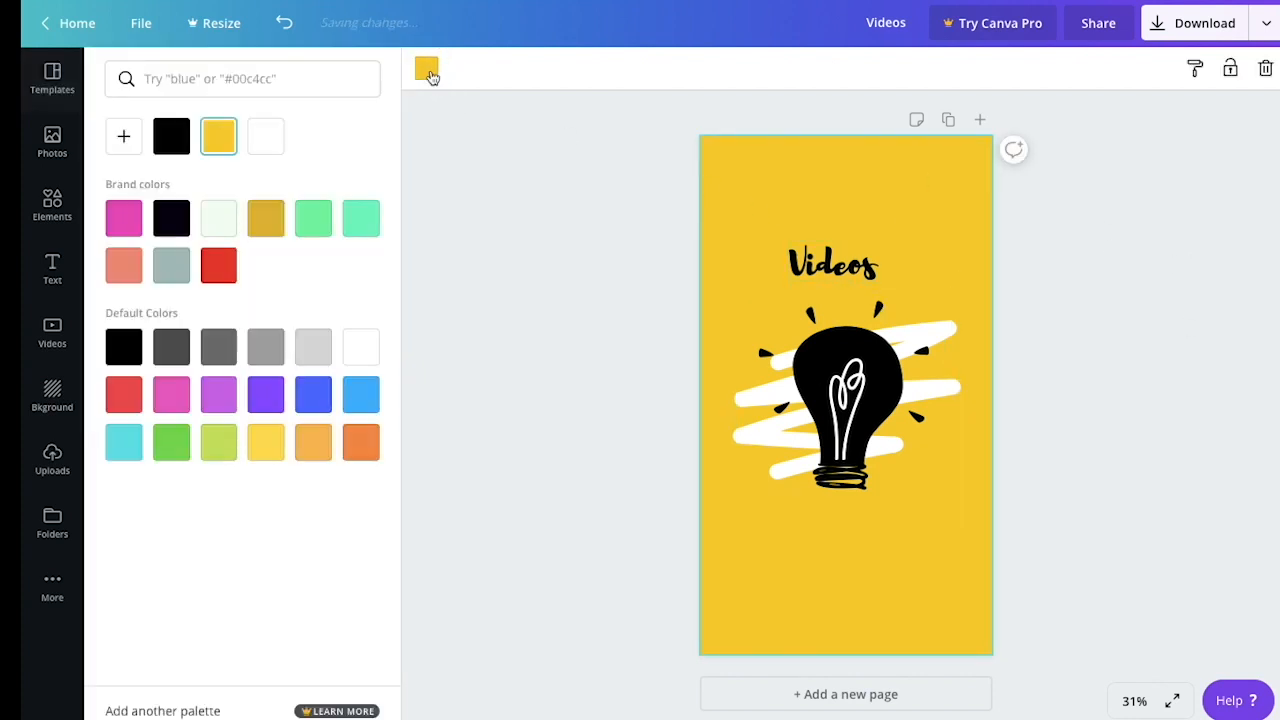
click(363, 227)
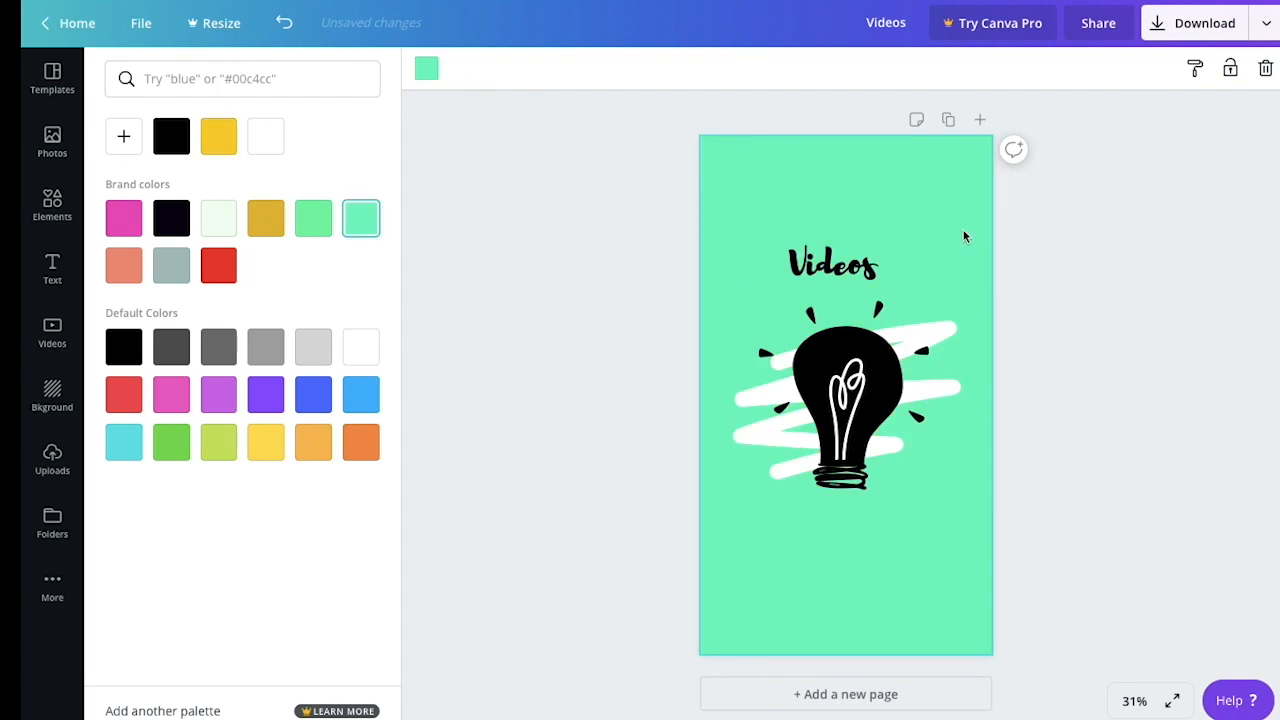
Look at the download and publishing options for the design.
click(1267, 26)
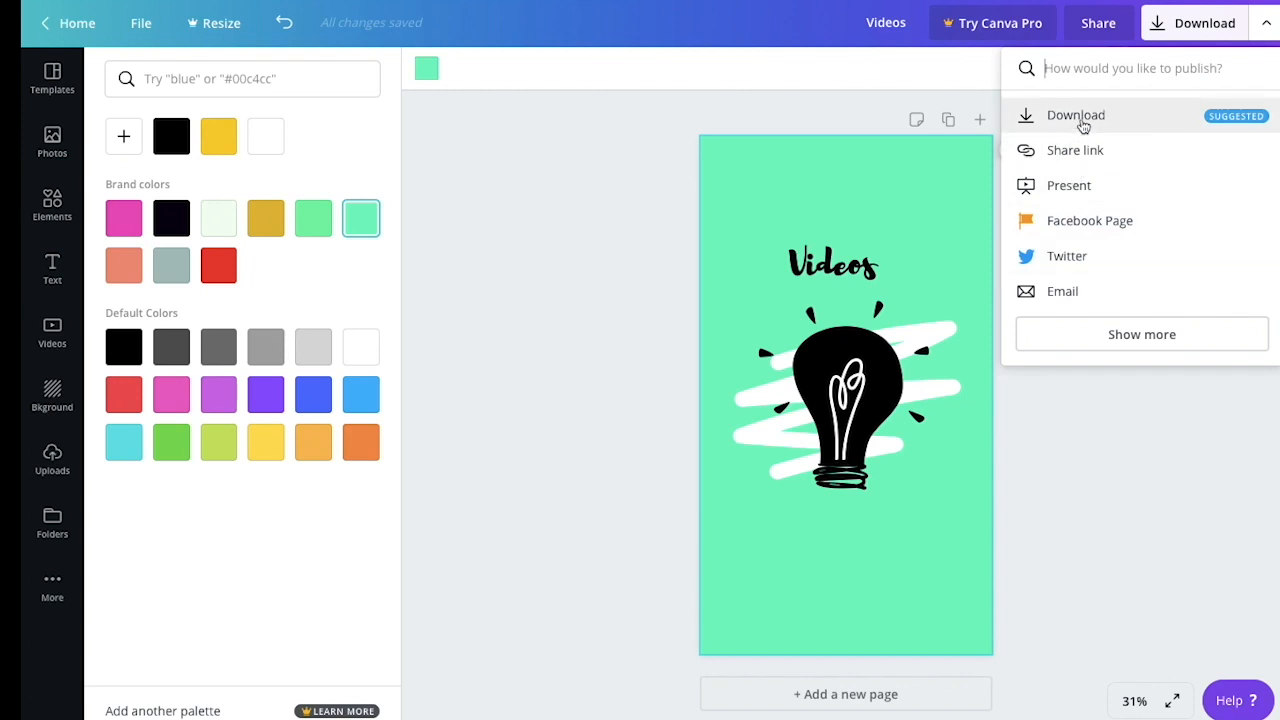
click(598, 319)
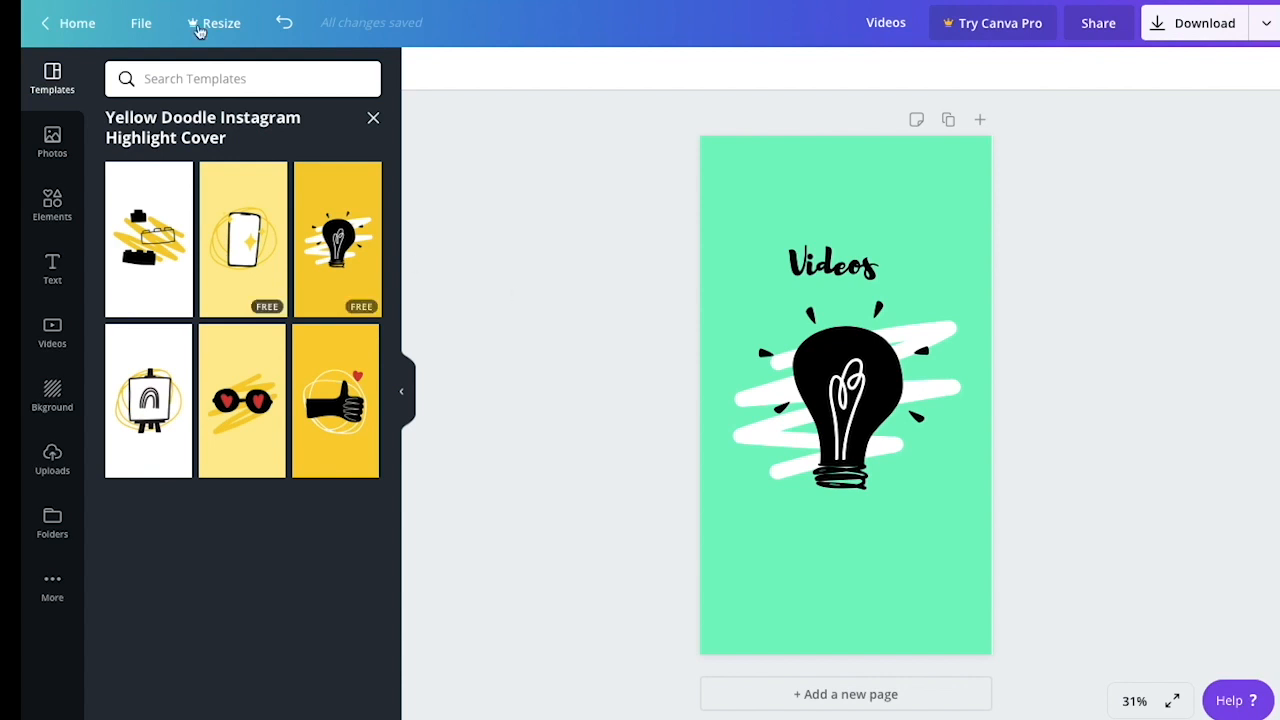
Return to the home page and open the "the future is FEMALE" design from the existing designs.
click(79, 35)
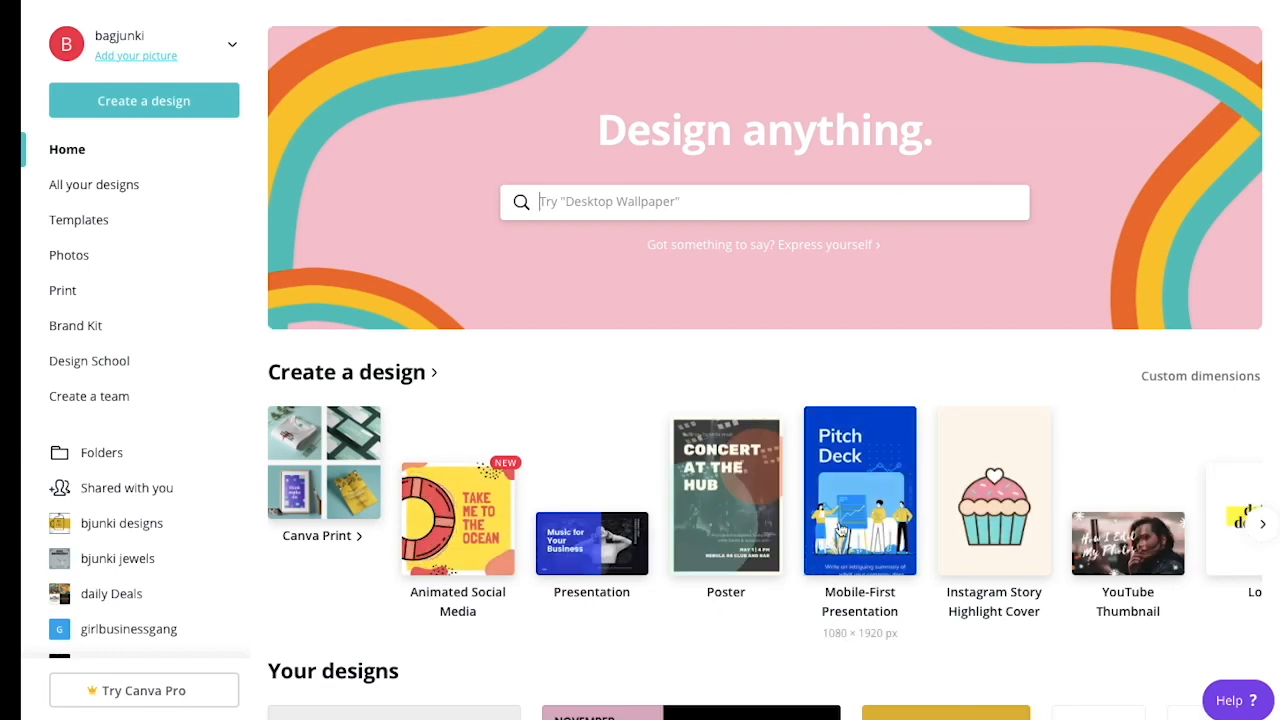
scroll(845, 480, down, 2)
scroll(840, 530, down, 1)
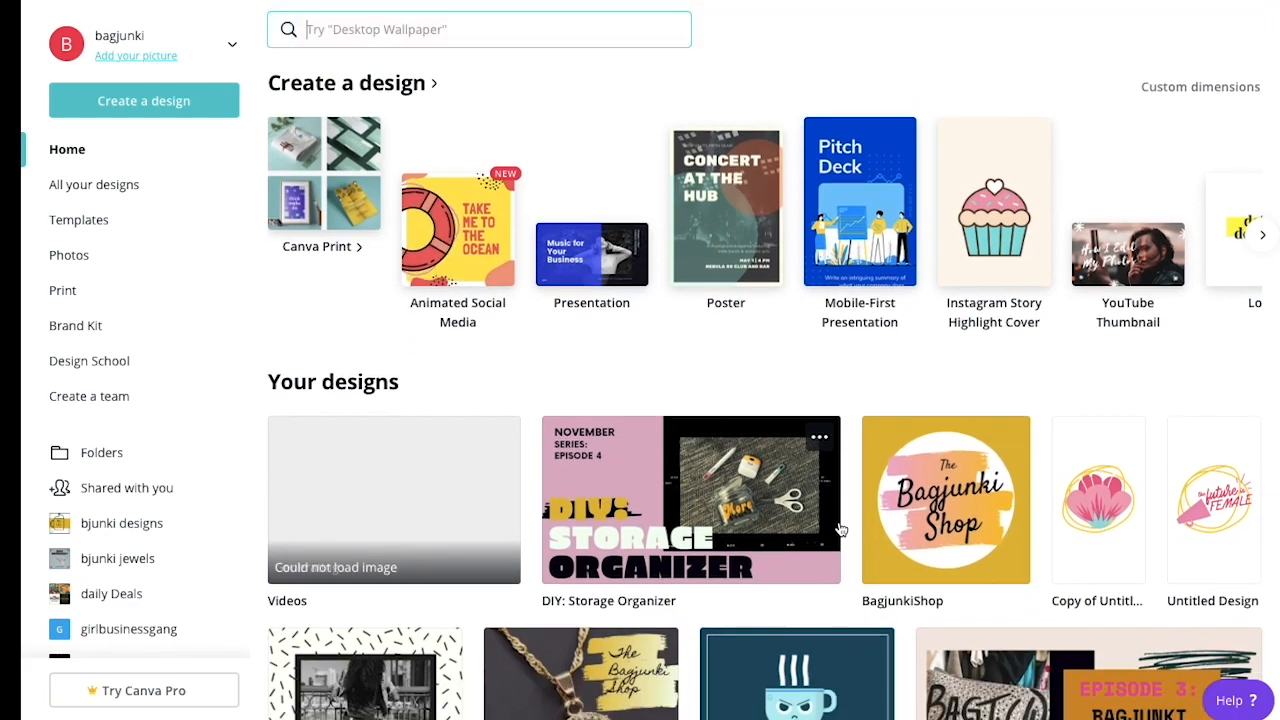
scroll(840, 530, up, 1)
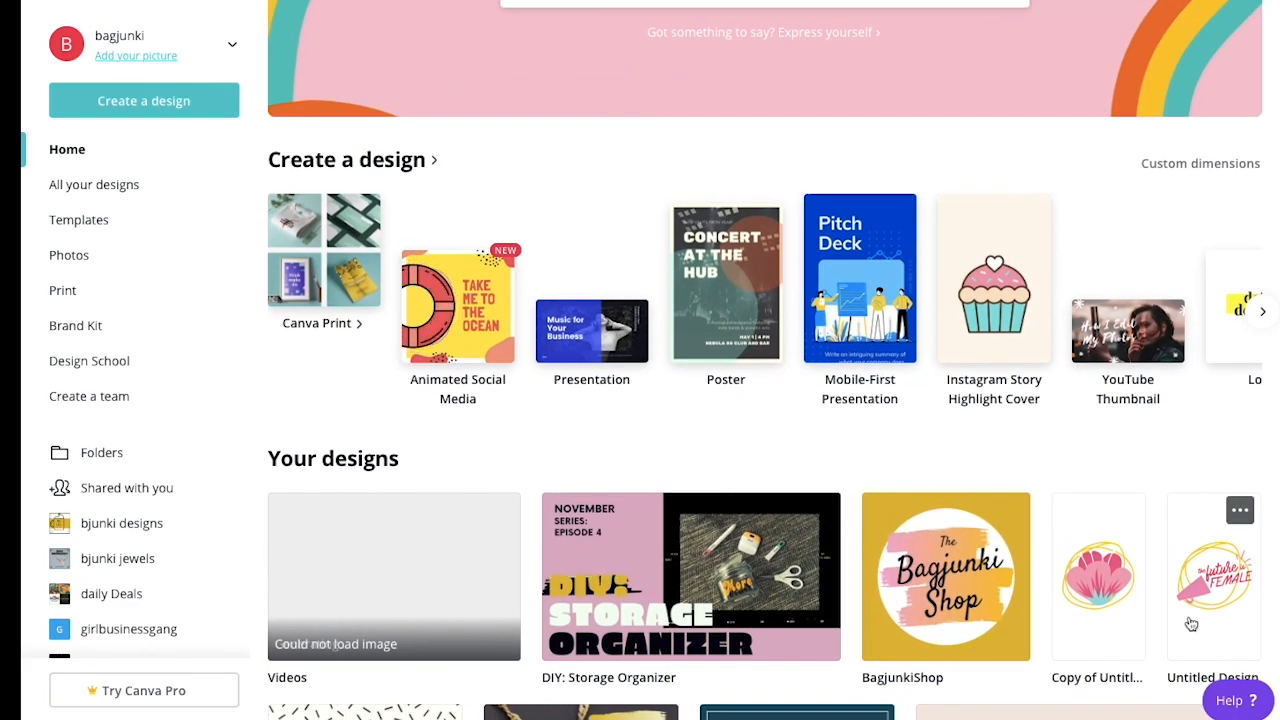
click(1227, 607)
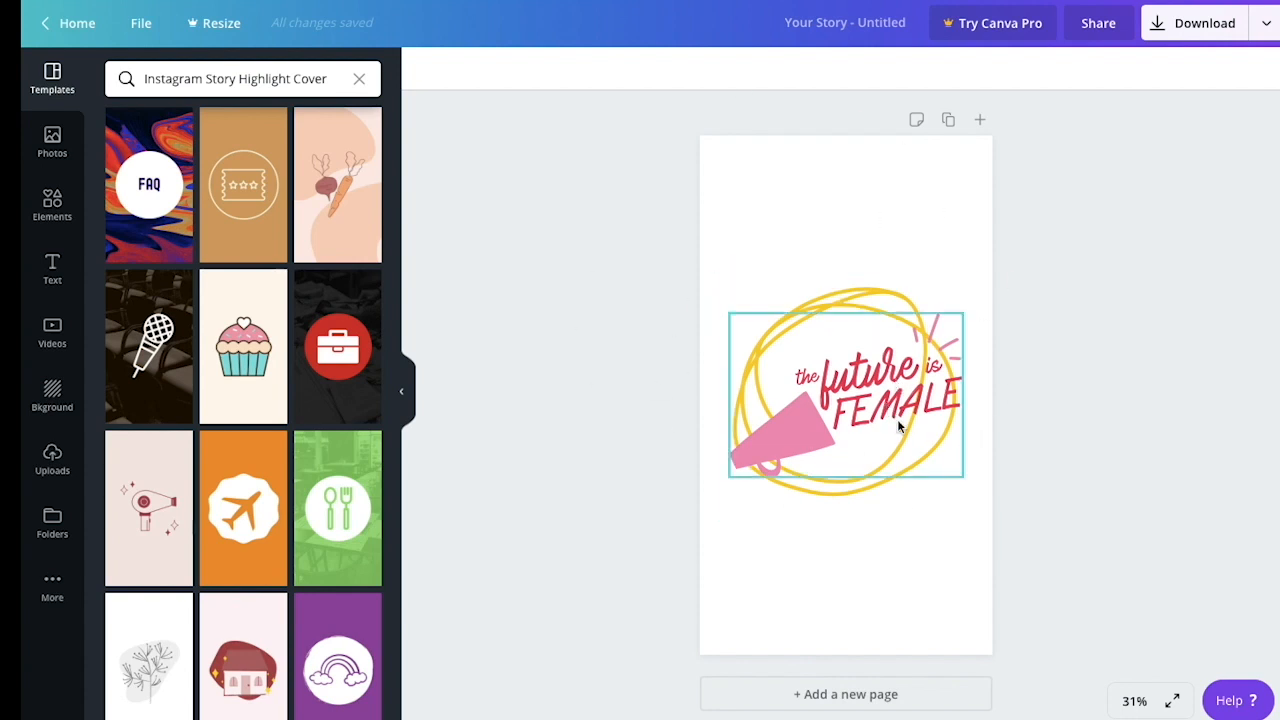
Try the FAQ, SALE and ITEMS pages of the Modern Business Instagram Highlight Cover template, and apply the FEED BACK page.
click(142, 218)
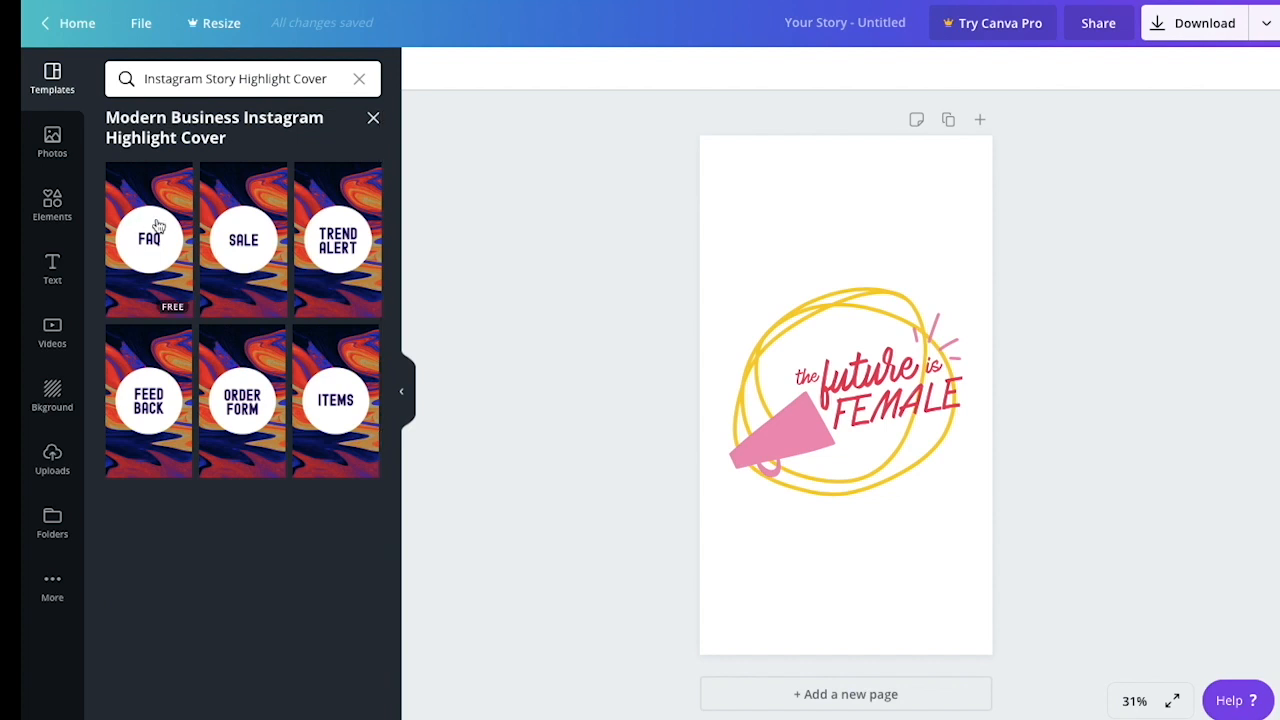
click(170, 278)
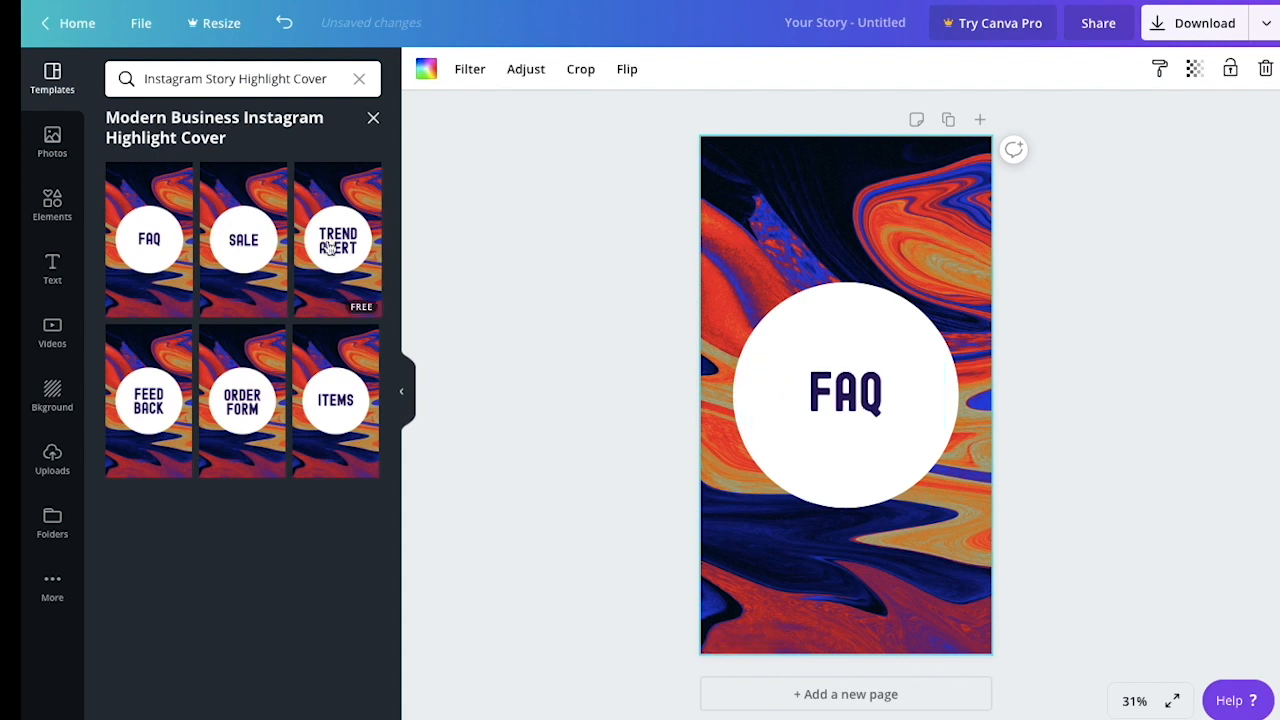
click(247, 277)
click(340, 409)
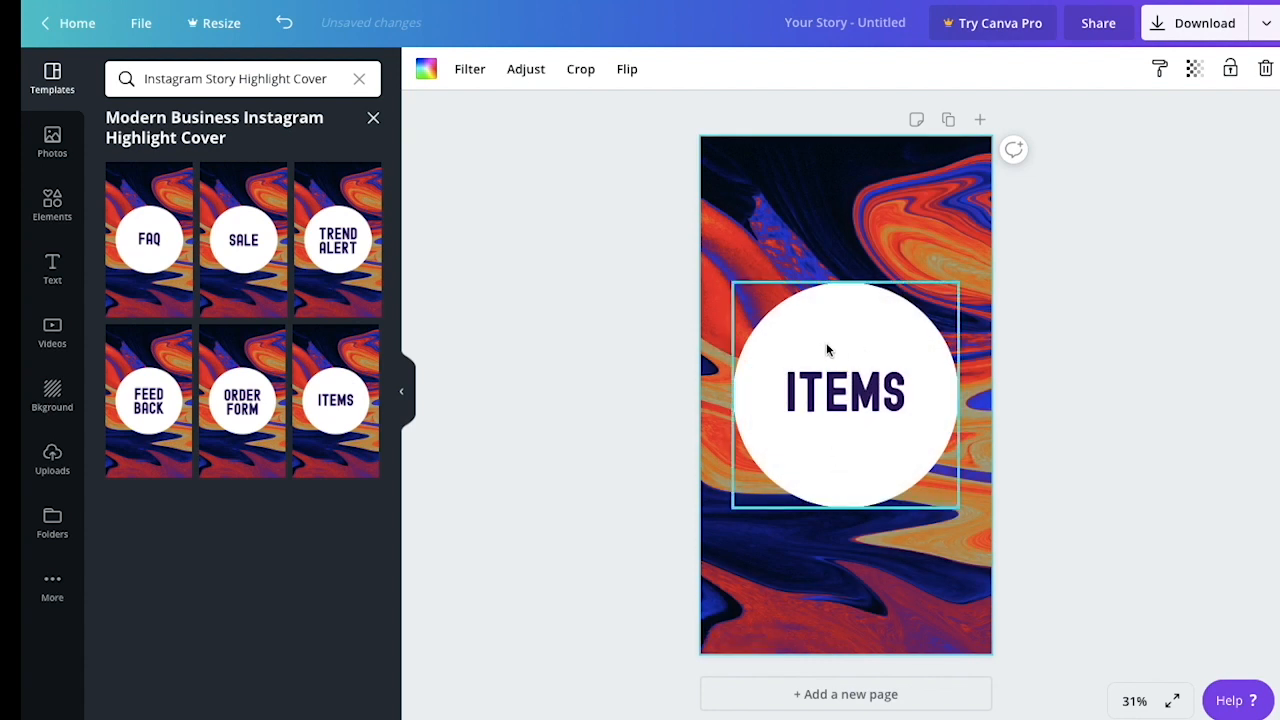
click(170, 409)
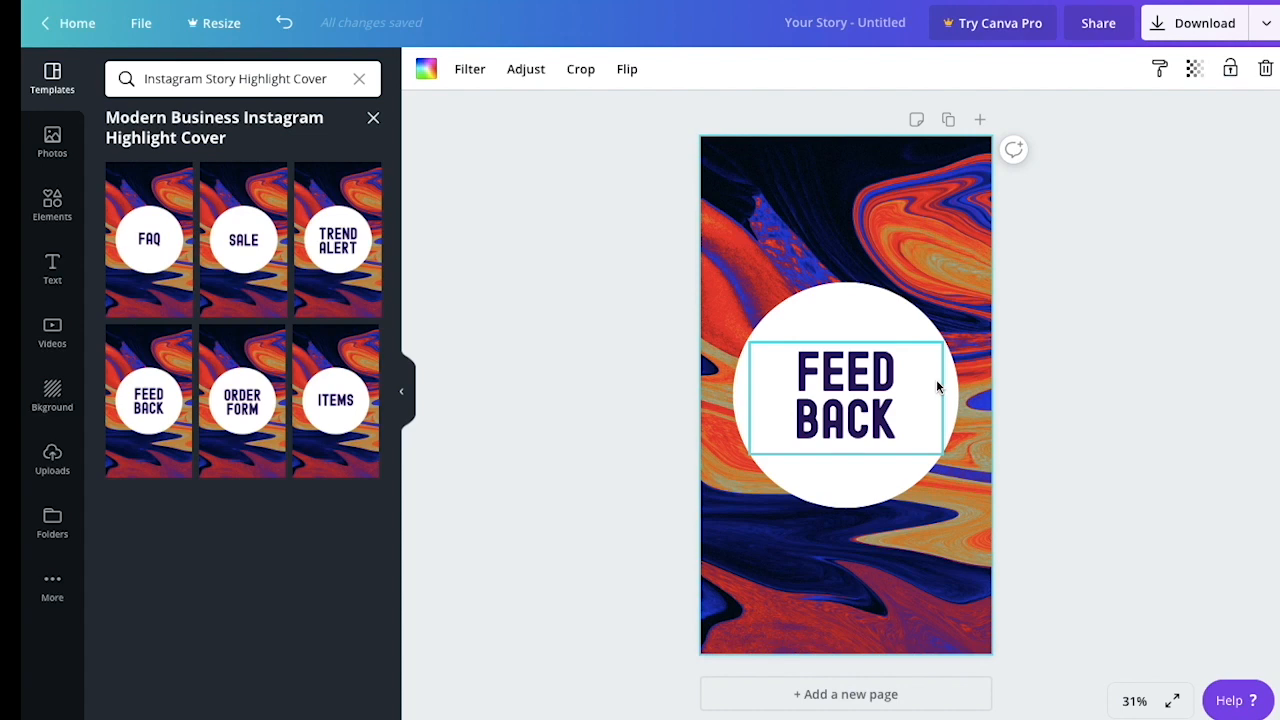
click(150, 413)
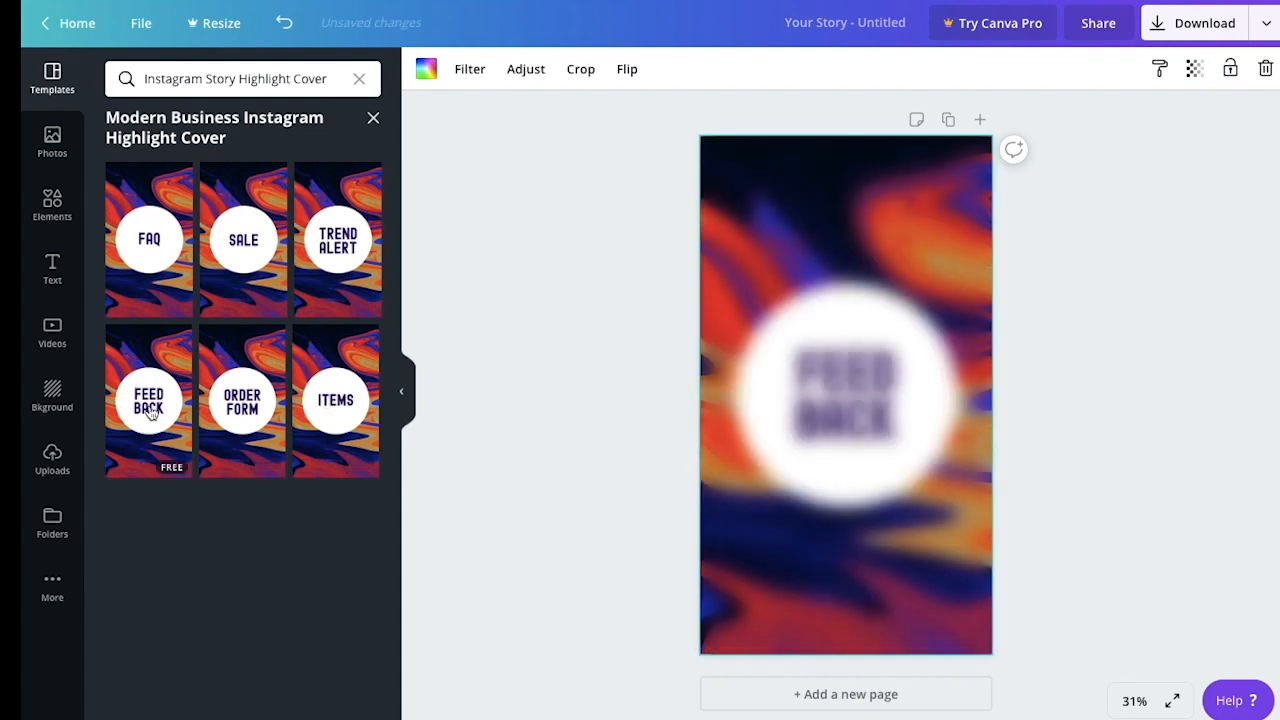
Try the ORDER FORM page of the Modern Business Instagram Highlight Cover template, and apply the TREND ALERT page.
click(256, 418)
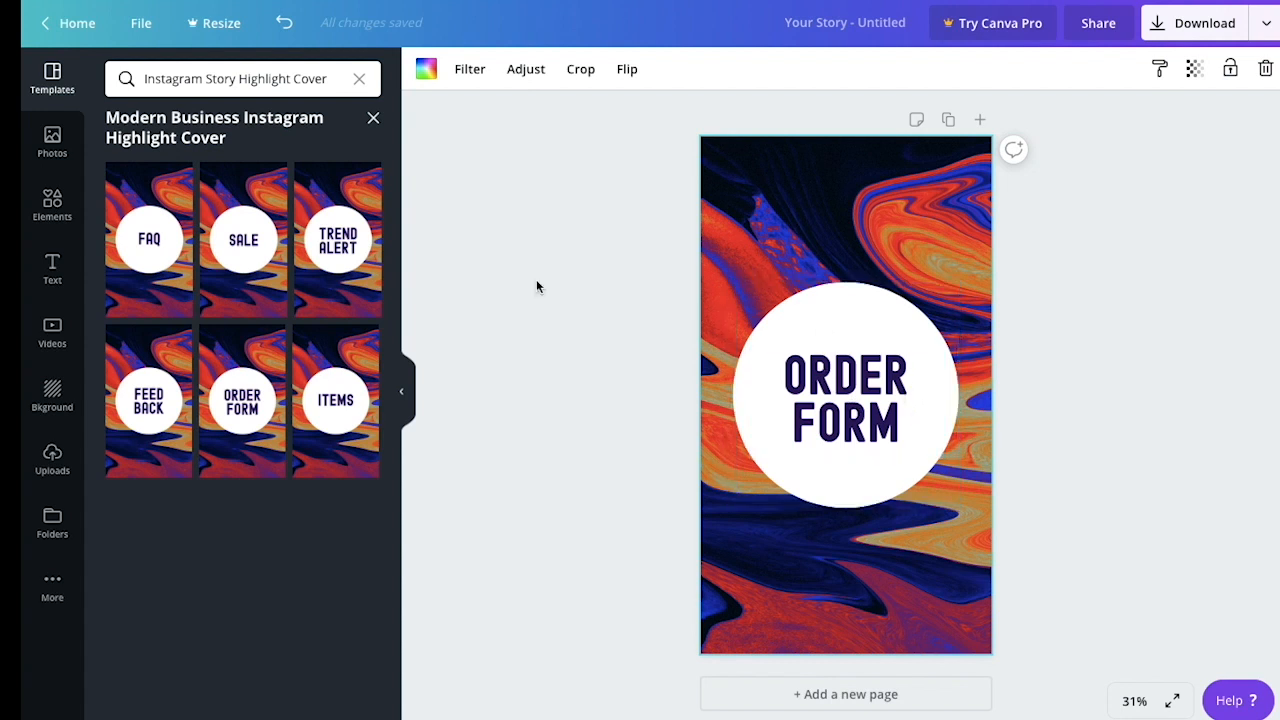
click(350, 249)
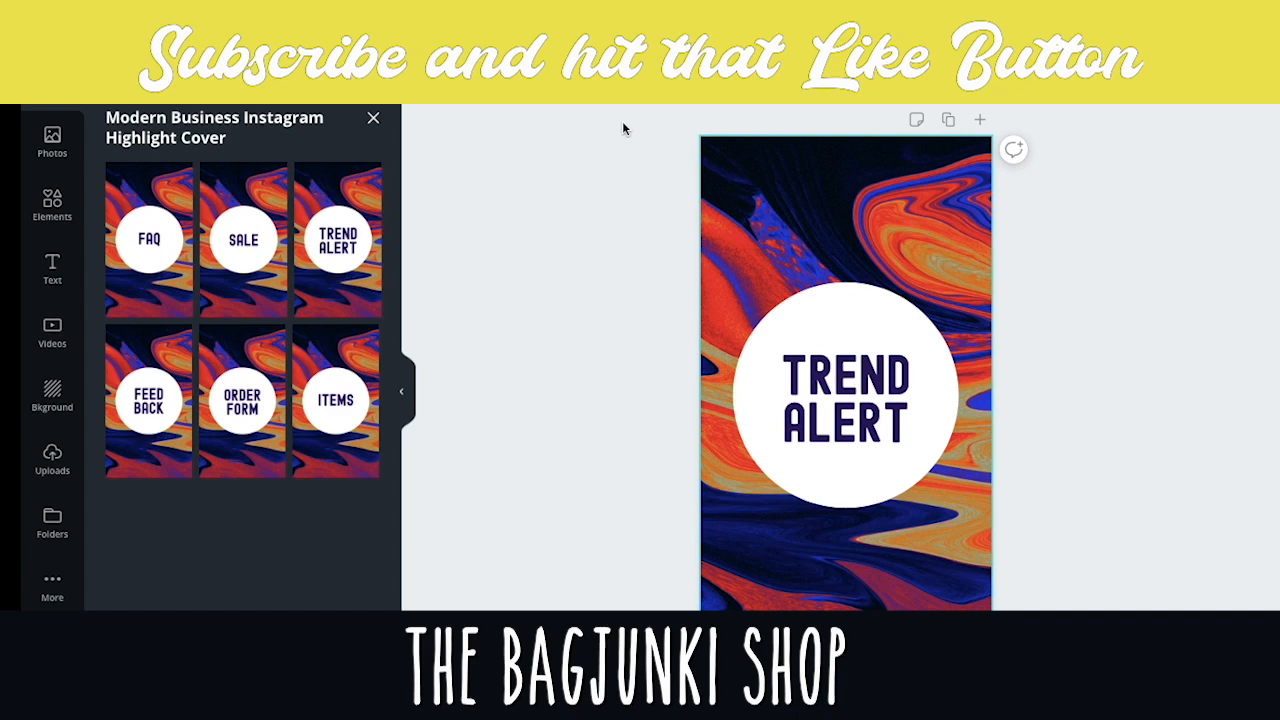
Try the dark grey smoke background on the TREND ALERT page, and replace it with the green variegated leaves background.
click(52, 145)
click(52, 400)
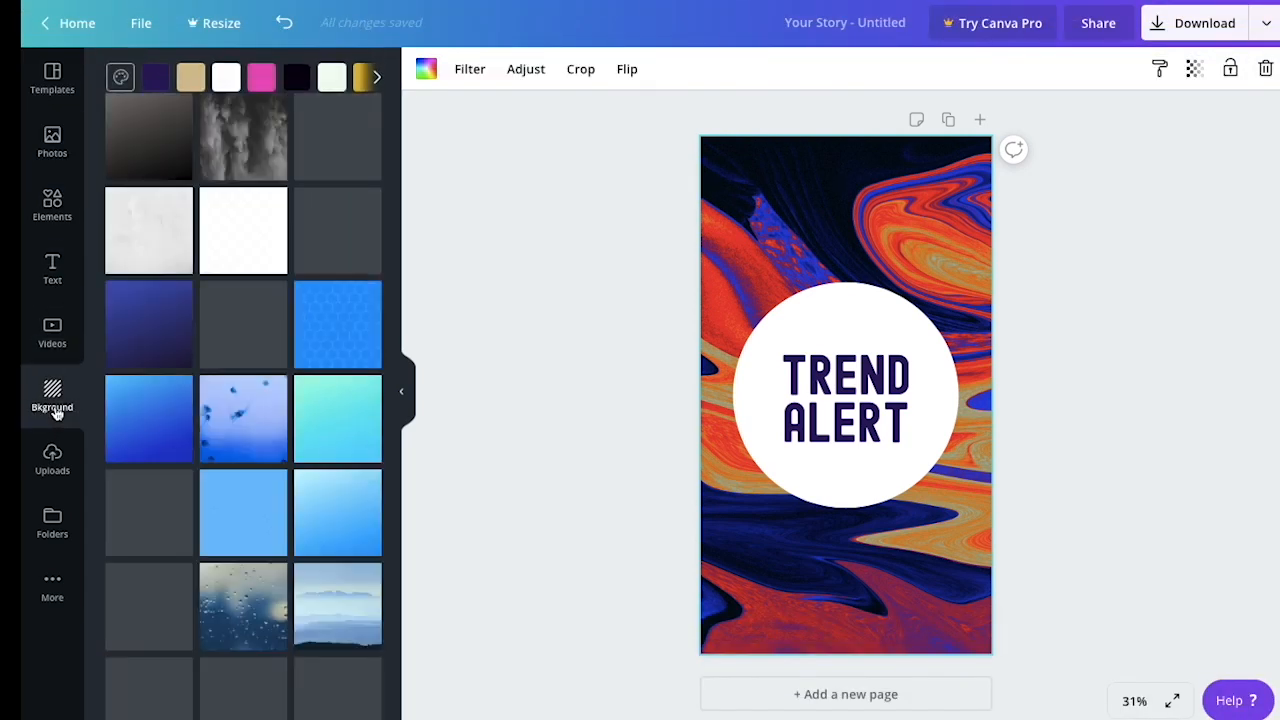
drag(240, 153, 749, 266)
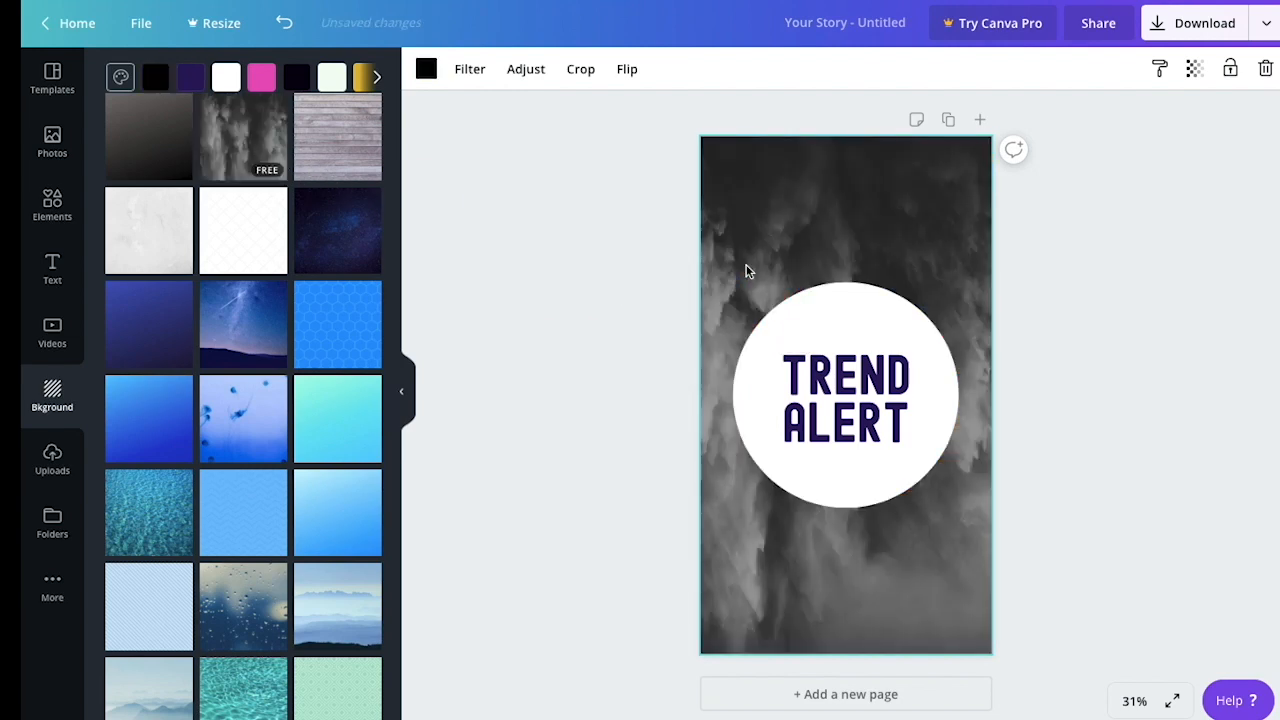
scroll(223, 423, down, 5)
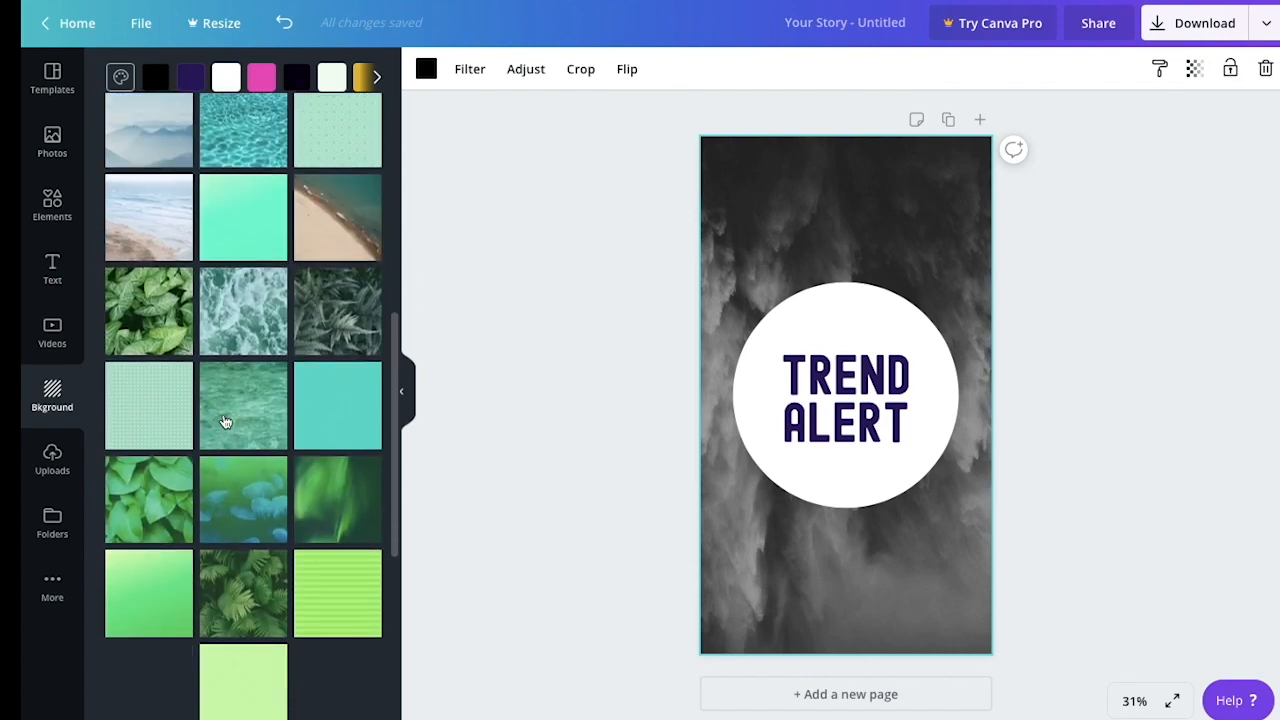
drag(147, 334, 794, 234)
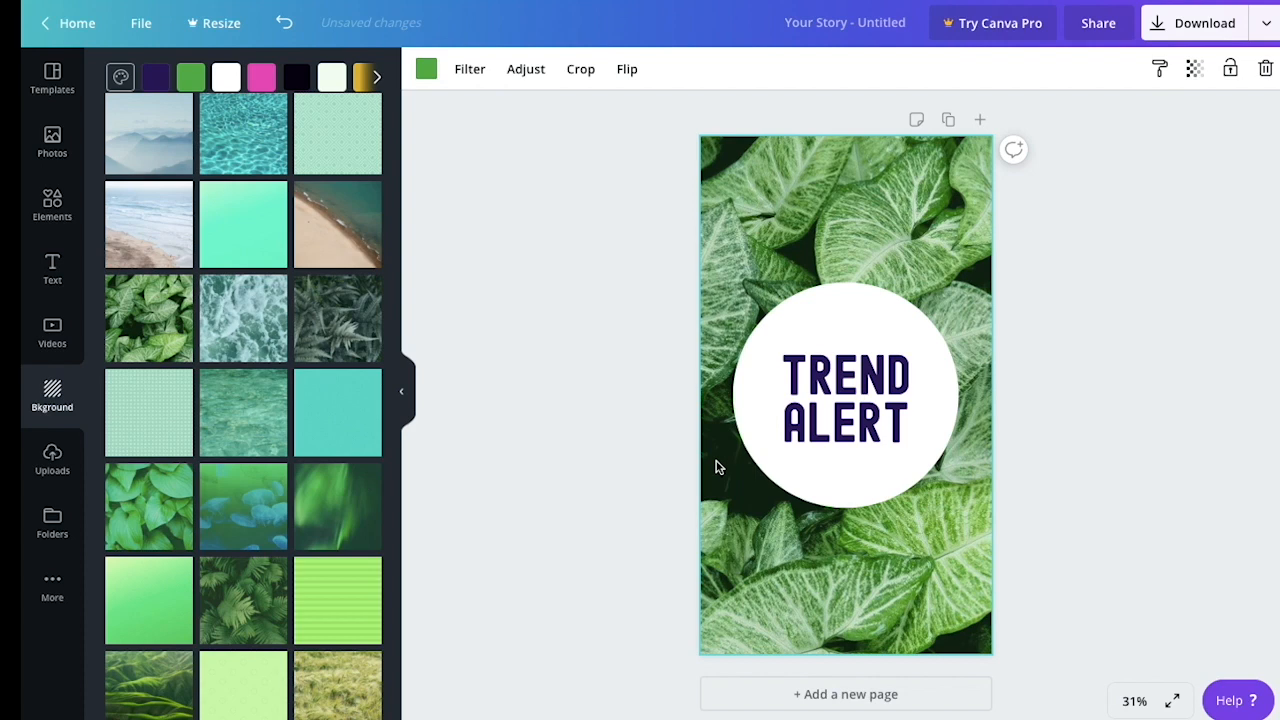
Change the colour of the word "TREND" to the light green brand colour.
double_click(843, 386)
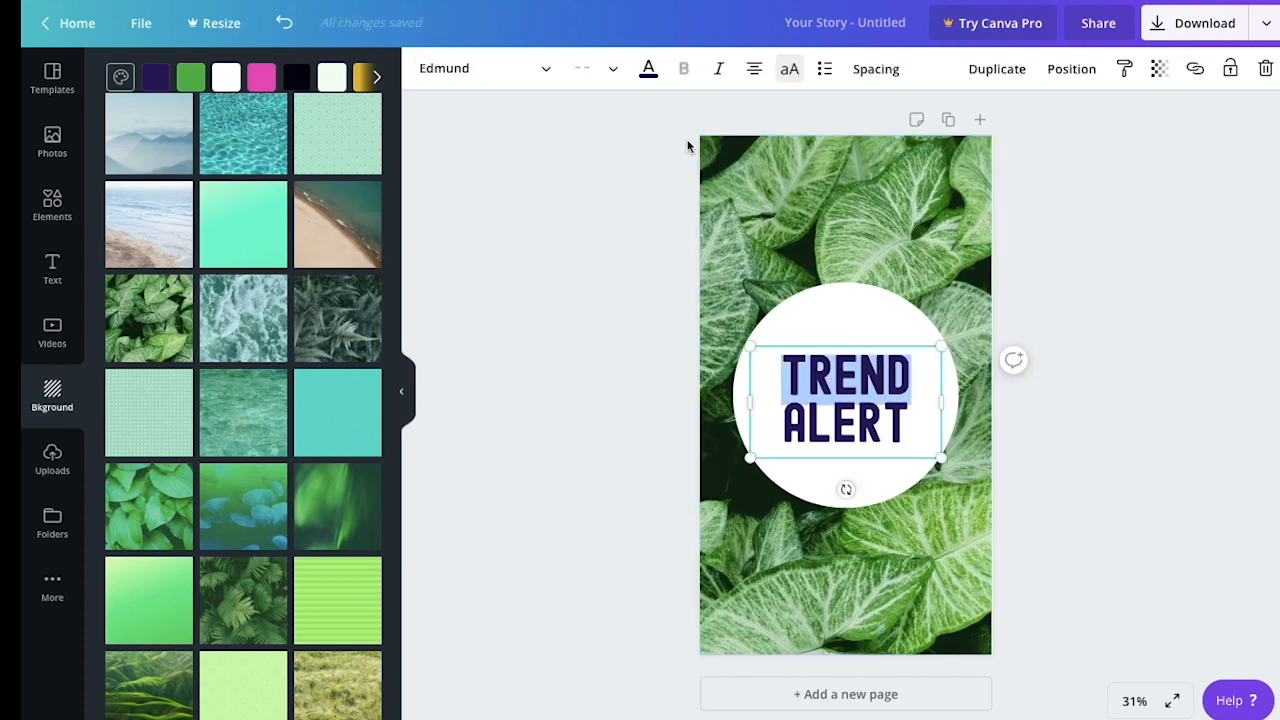
click(648, 70)
click(316, 220)
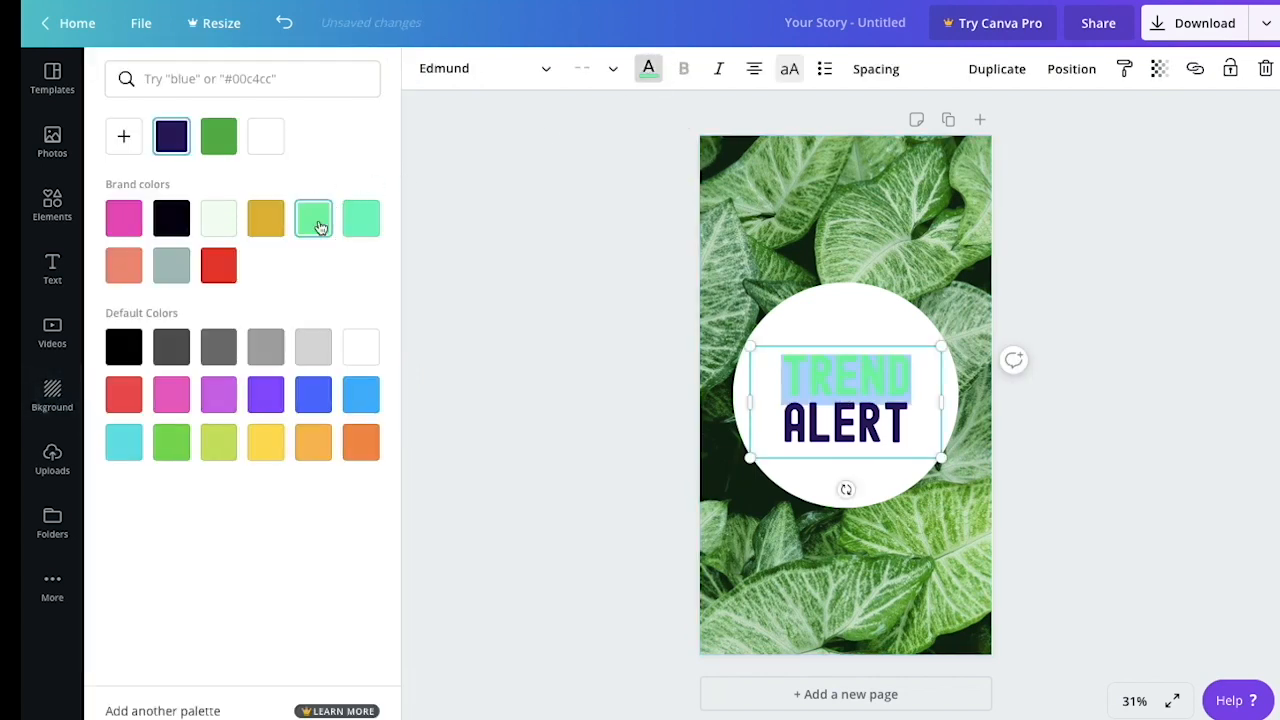
click(555, 394)
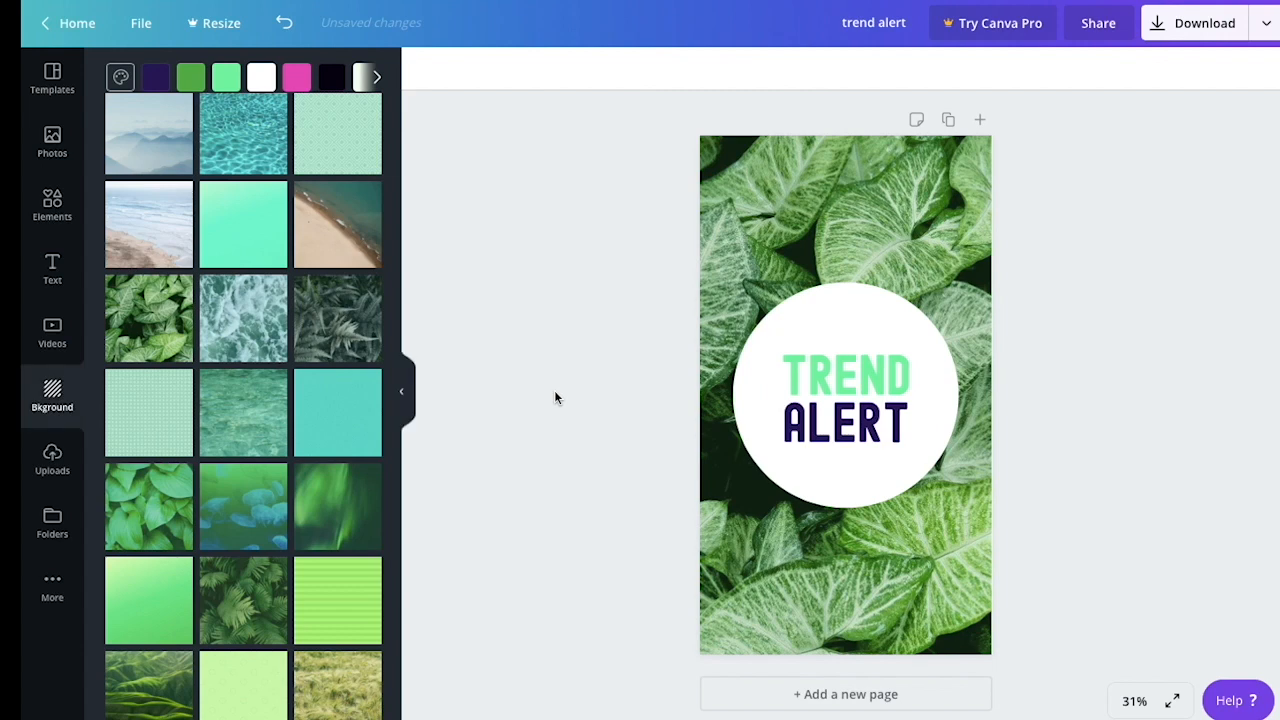
Fill the white circle behind the TREND ALERT text with the pink brand colour.
click(816, 313)
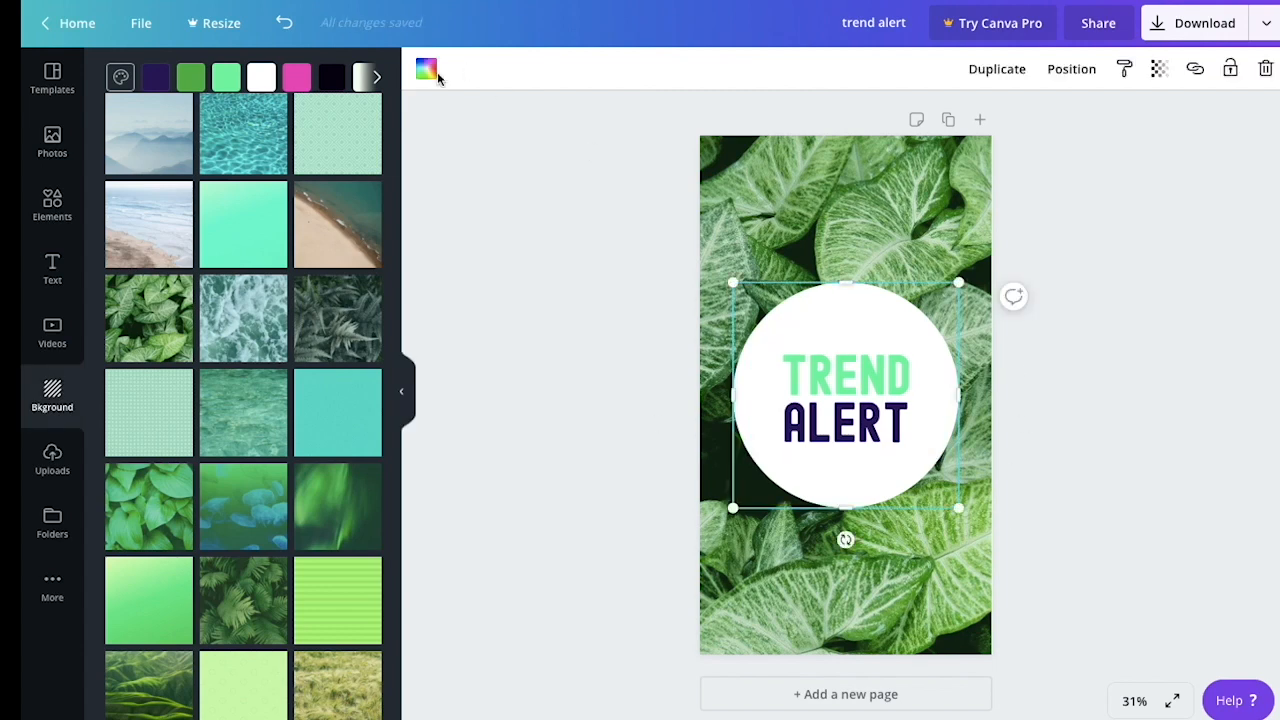
click(426, 69)
click(124, 218)
click(494, 348)
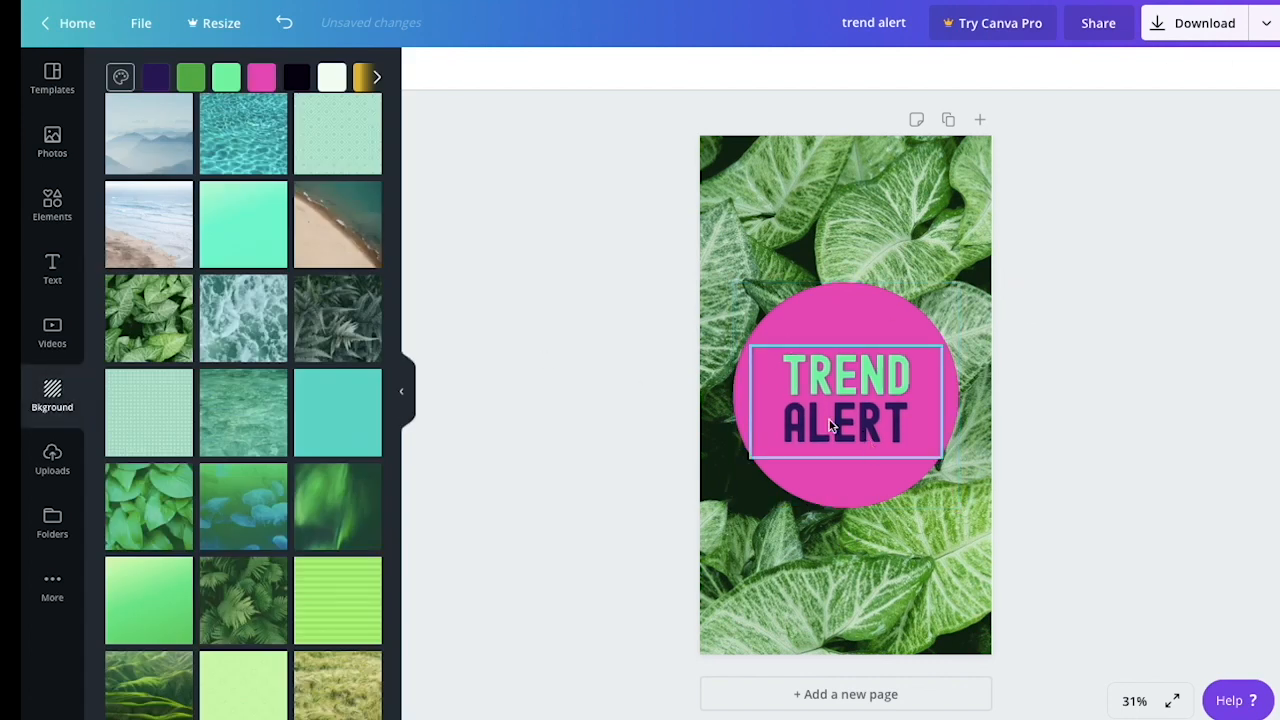
Look at the download and publishing options for the trend alert design.
click(1266, 22)
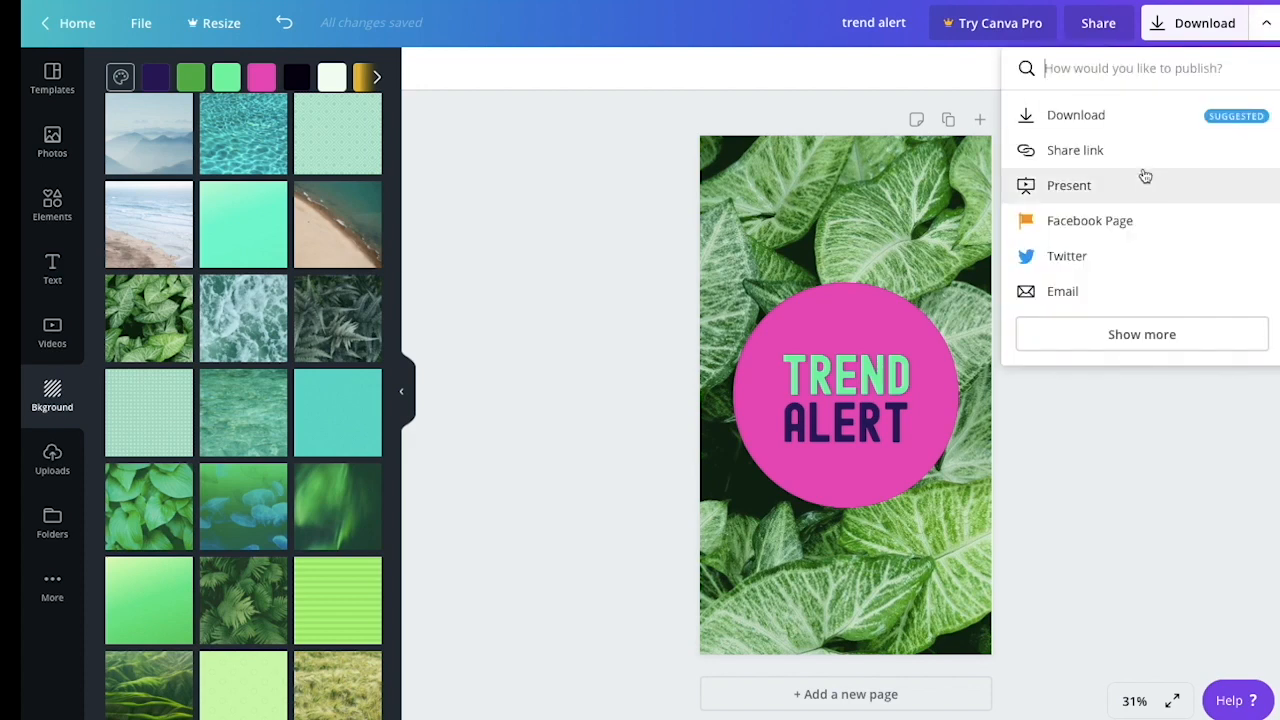
click(586, 152)
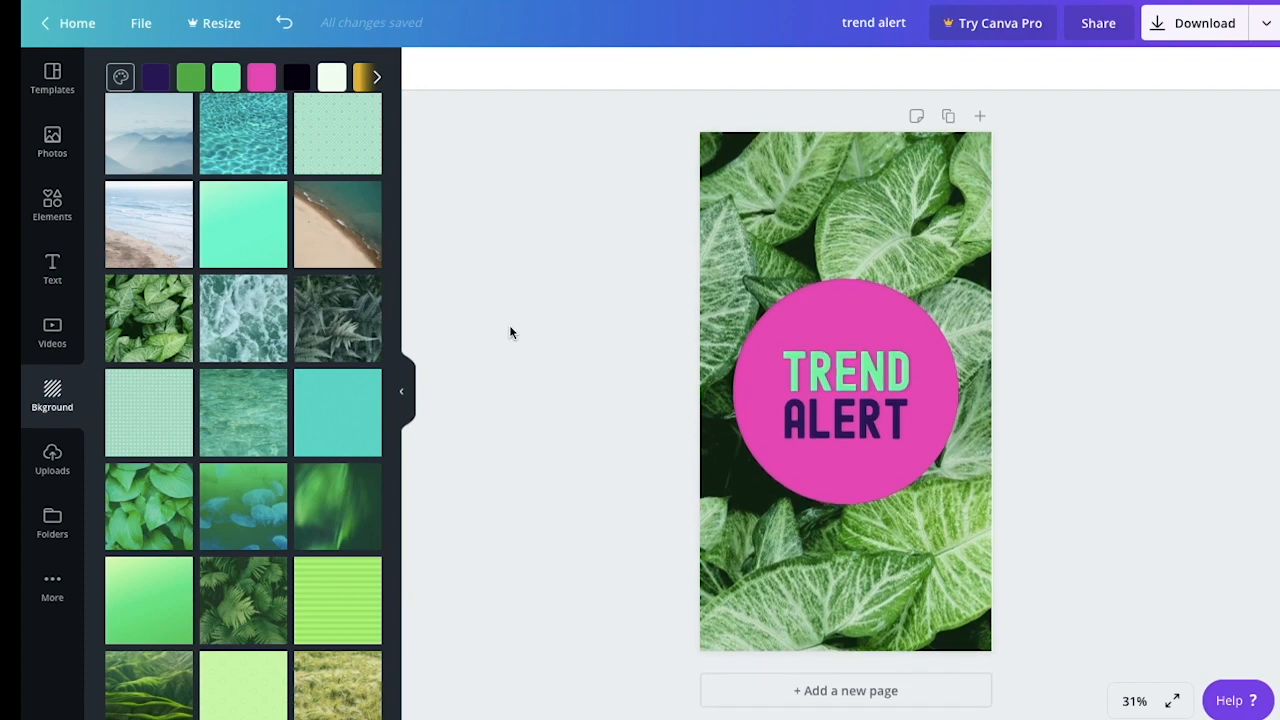
scroll(510, 332, up, 1)
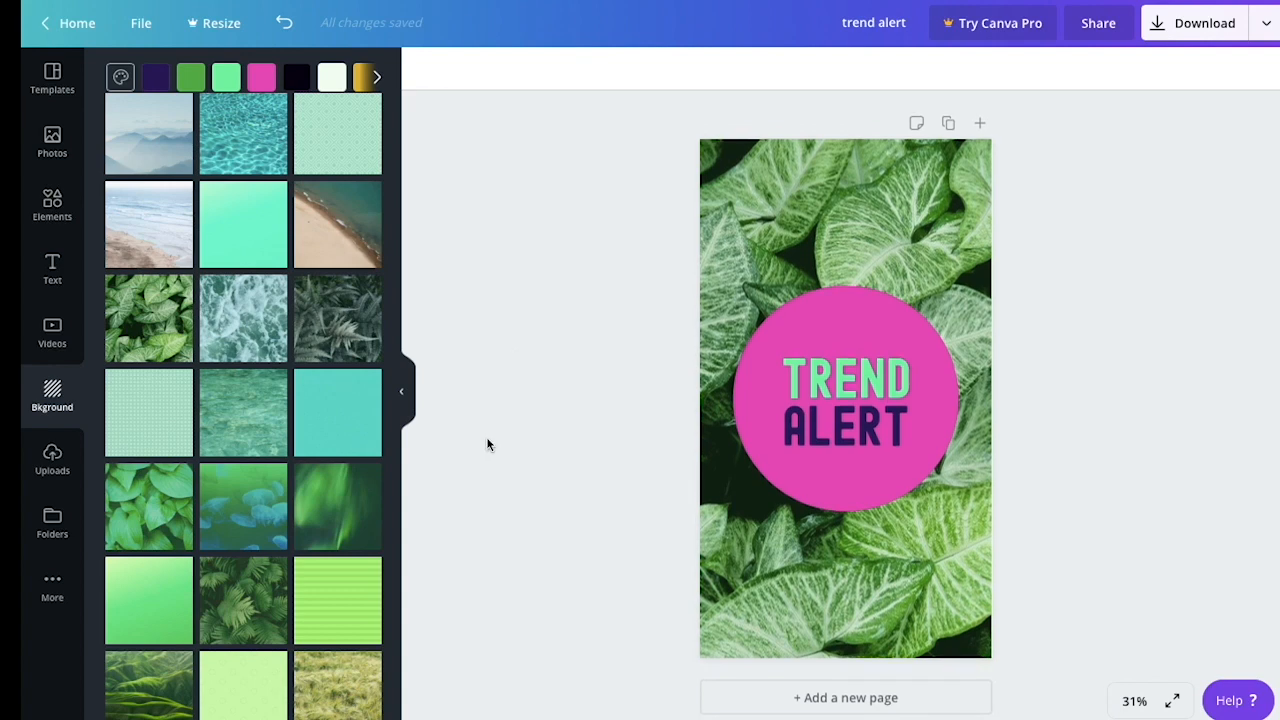
scroll(487, 445, down, 1)
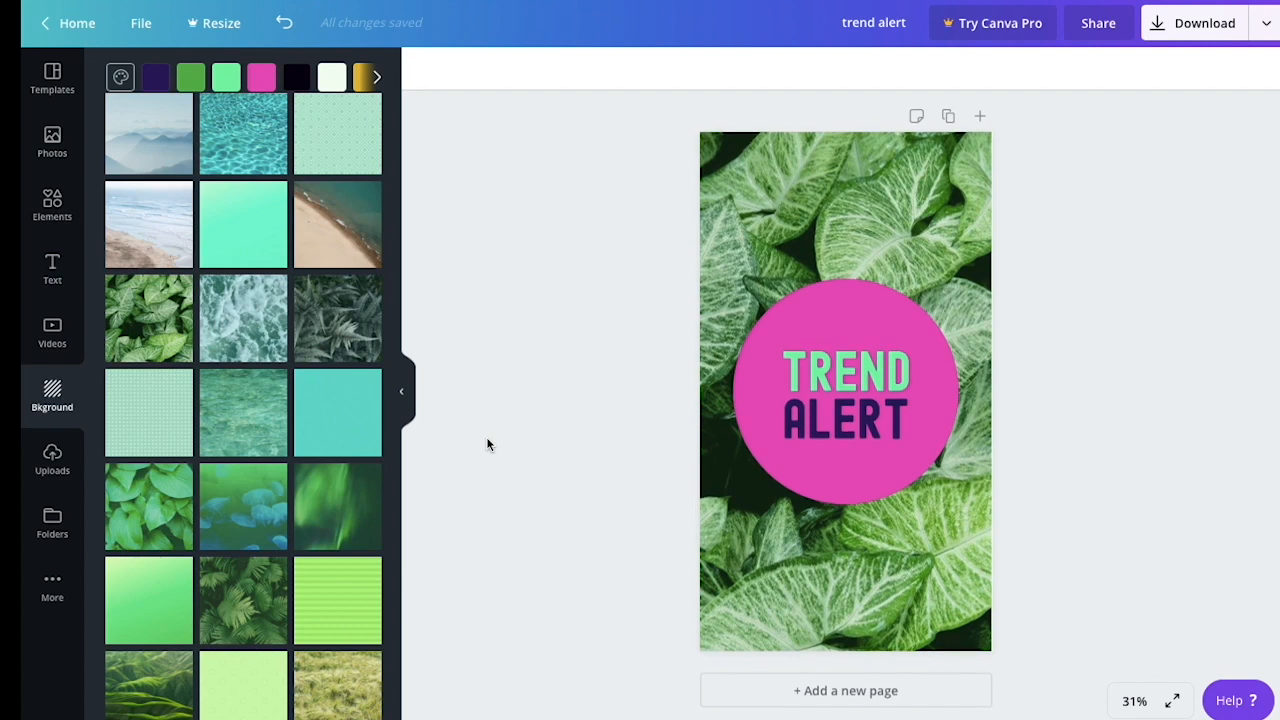
scroll(537, 341, up, 1)
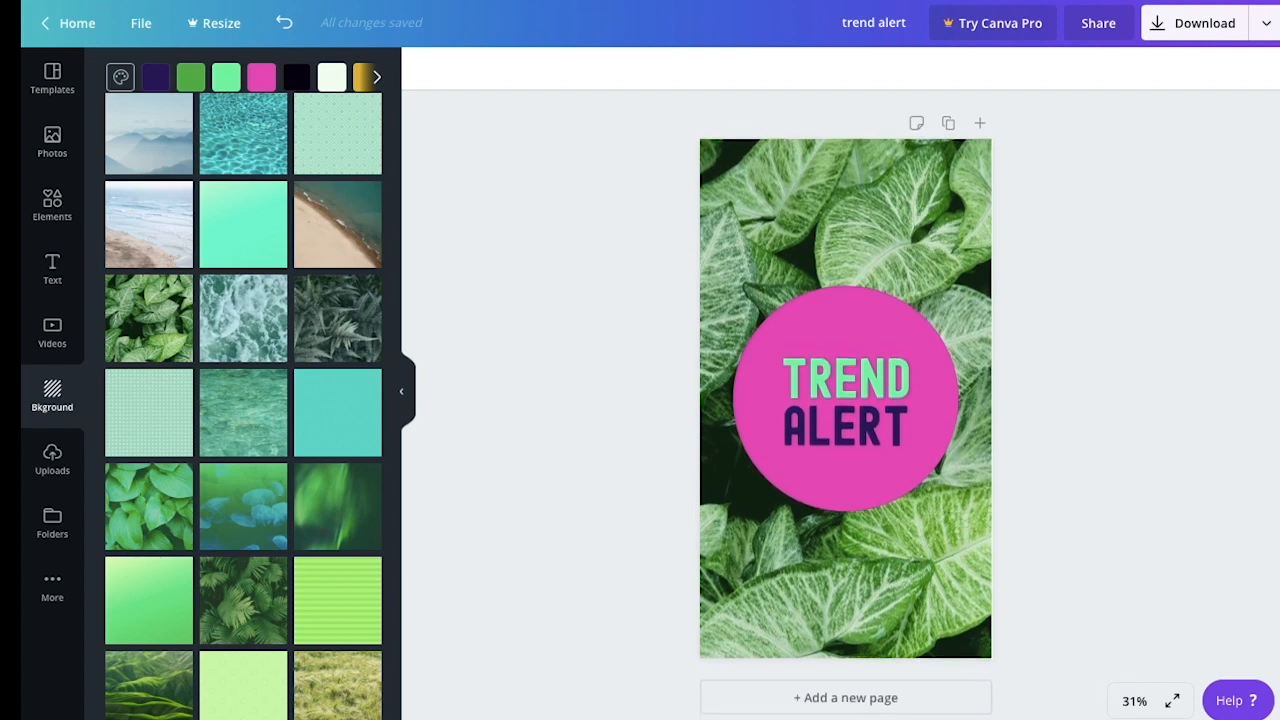